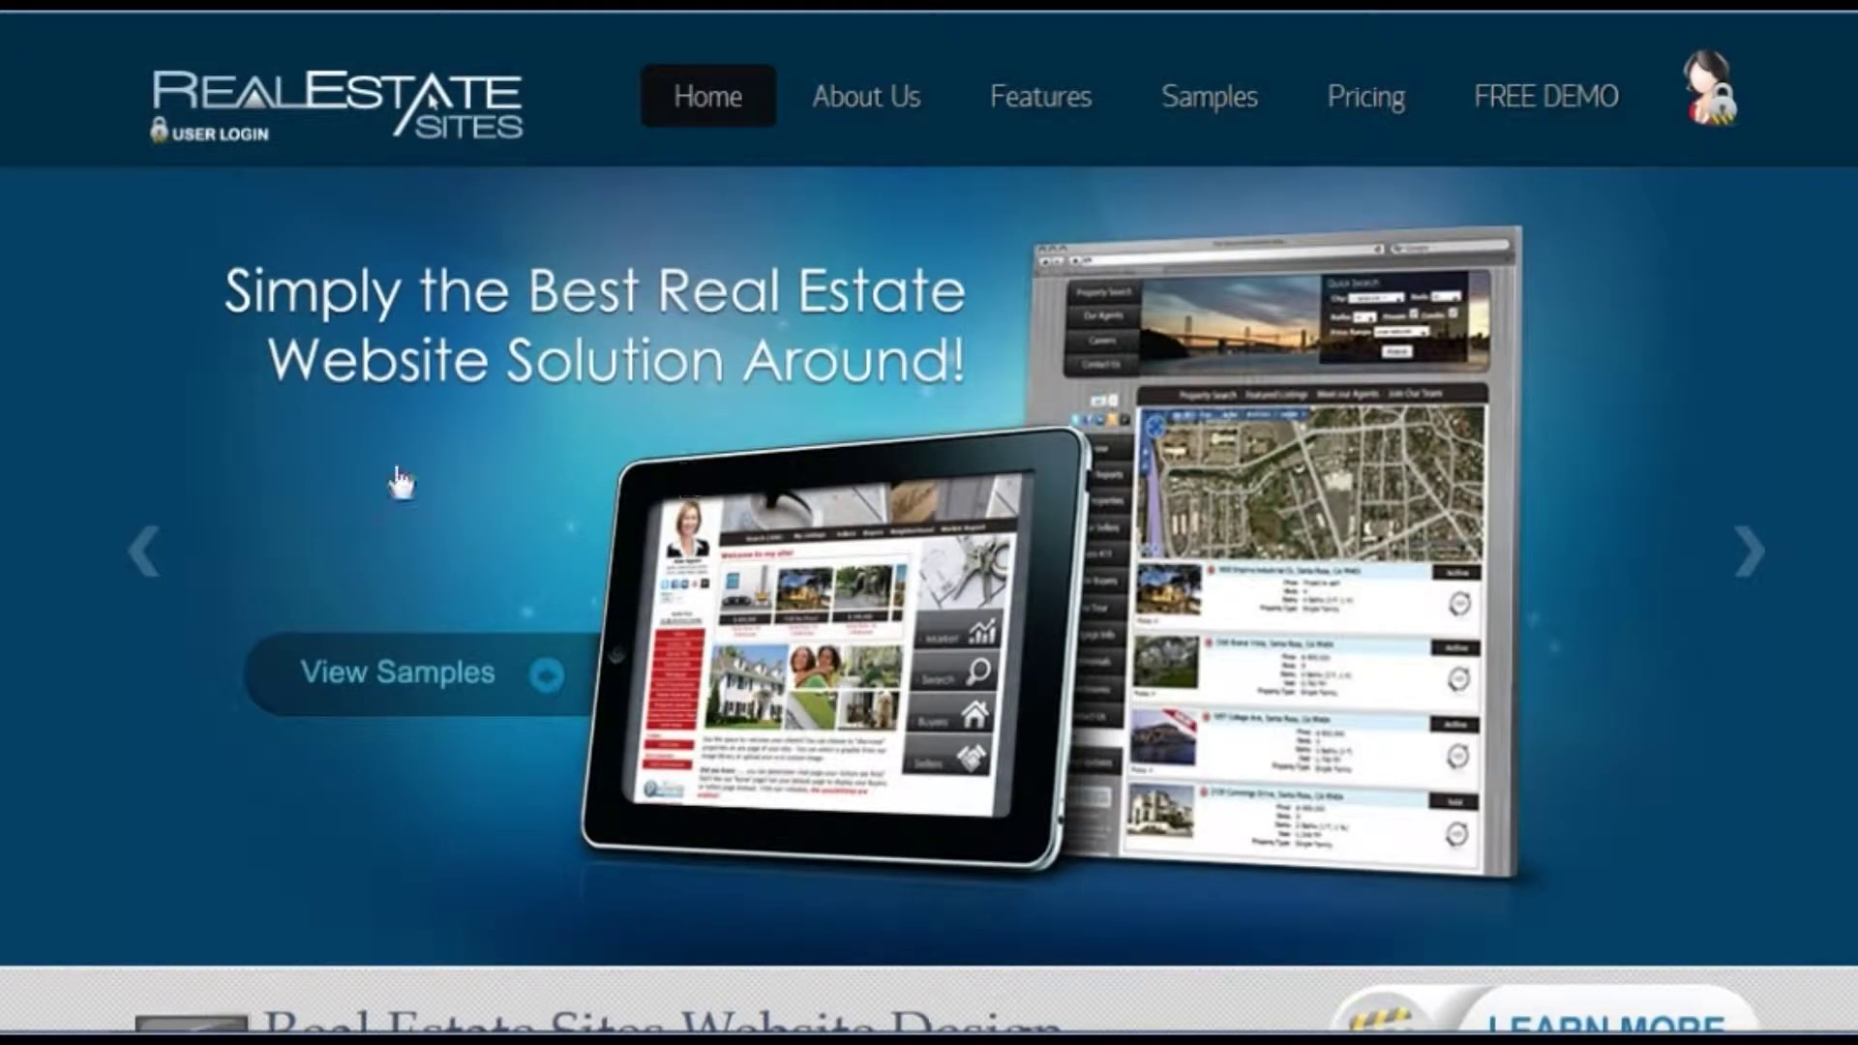
# Step: Go from the Real Estate Sites home page to the USER LOGIN page
pyautogui.click(230, 147)
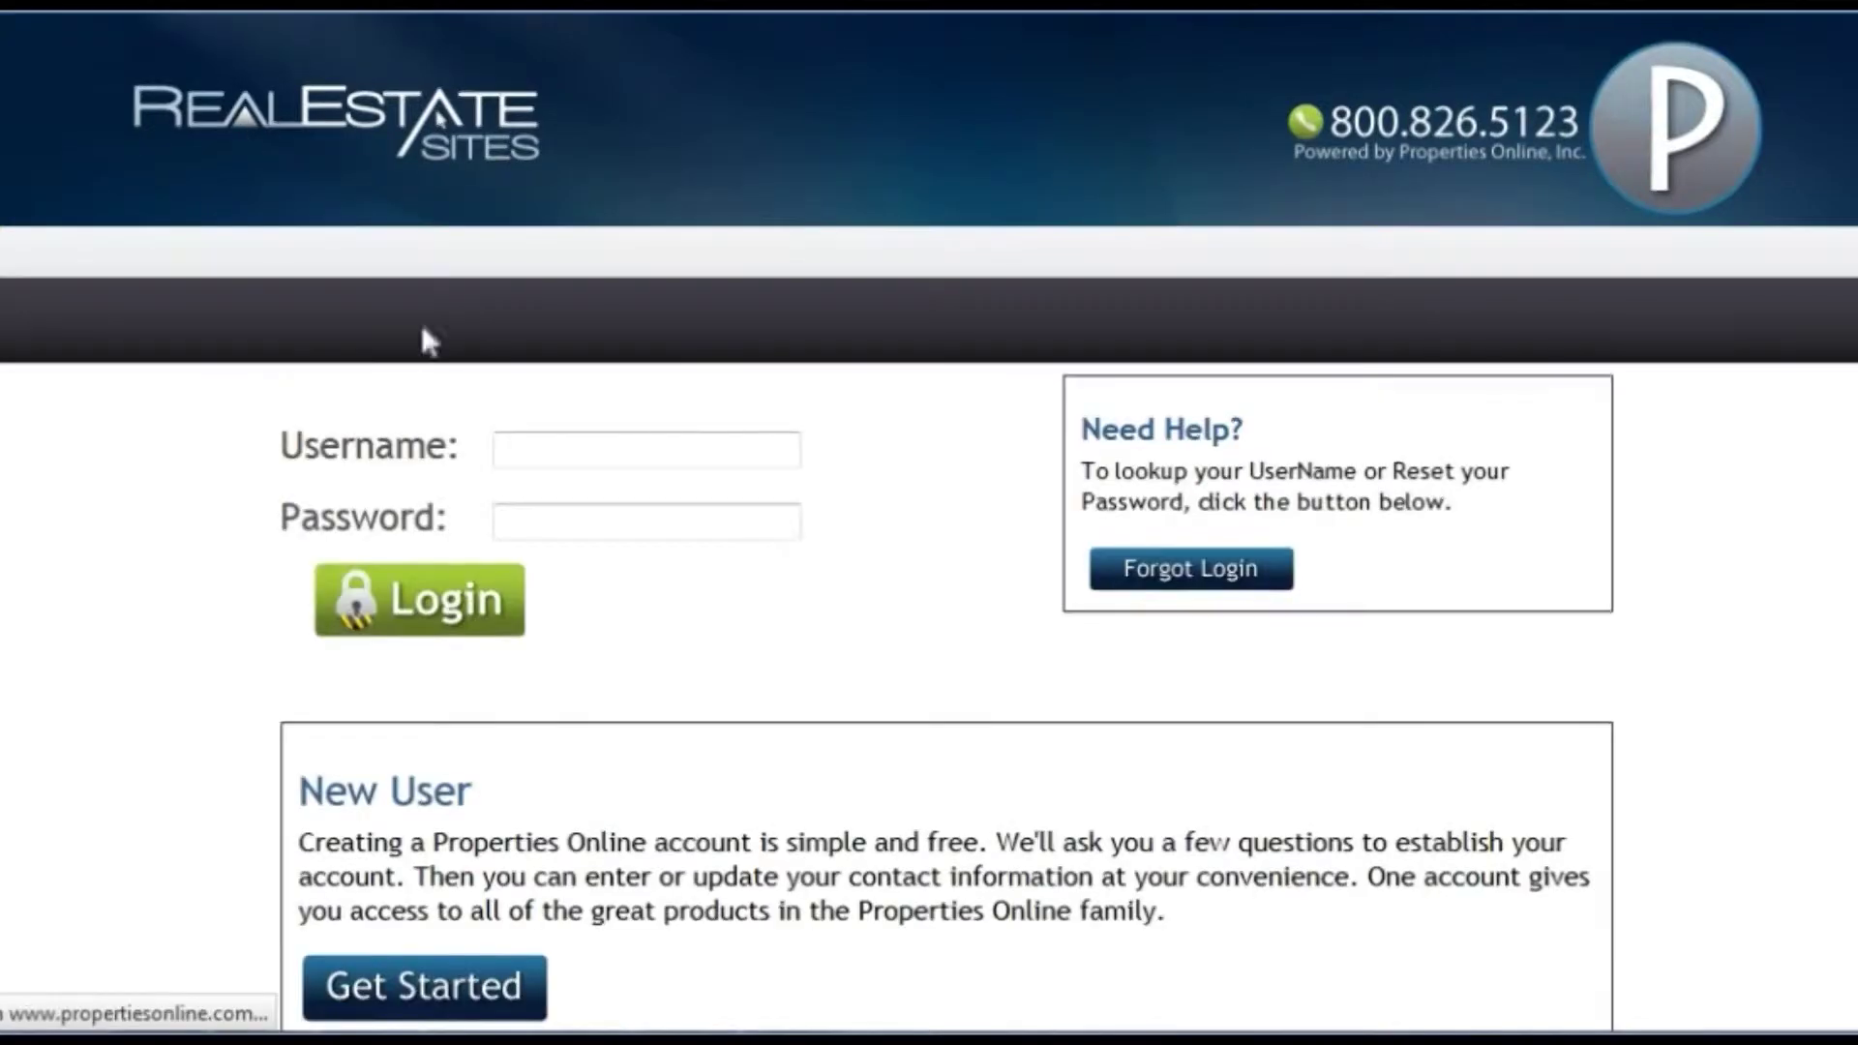
# Step: Sign in to the agent account with the saved username and autofilled password
pyautogui.click(587, 463)
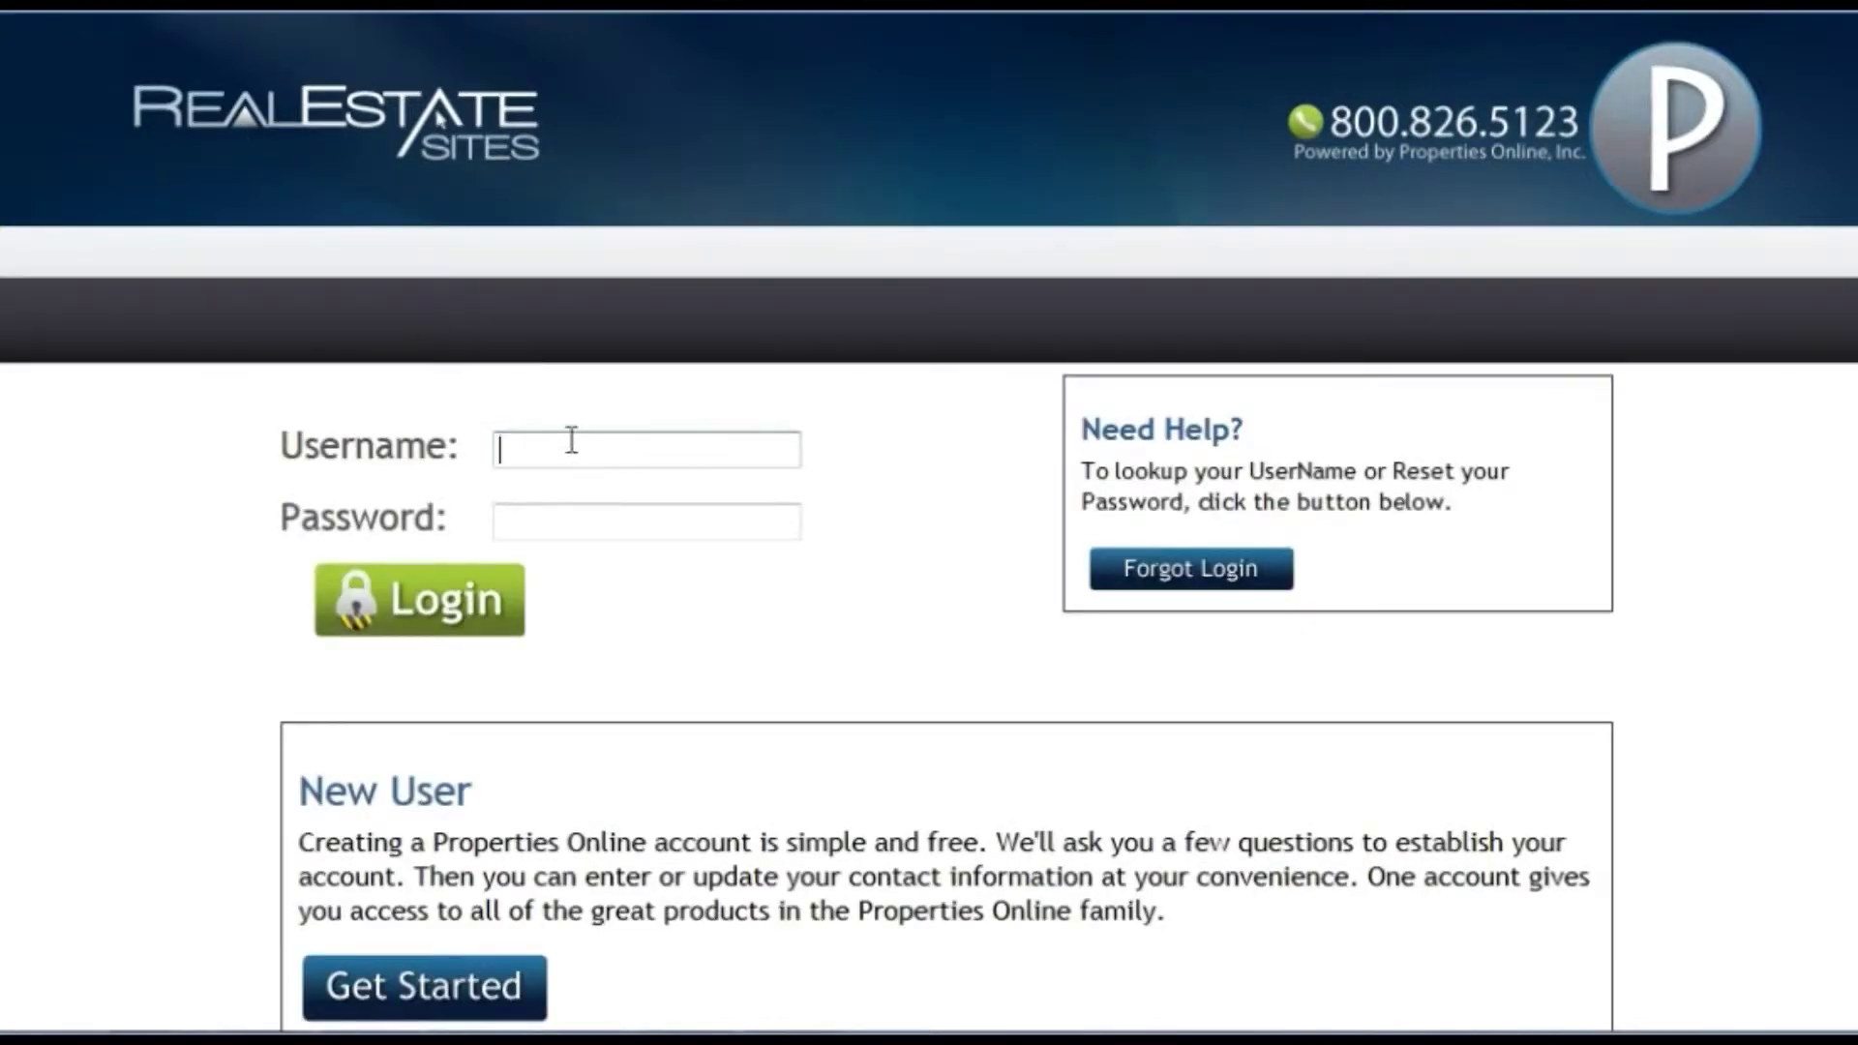
pyautogui.write('kim')
pyautogui.press('Left')
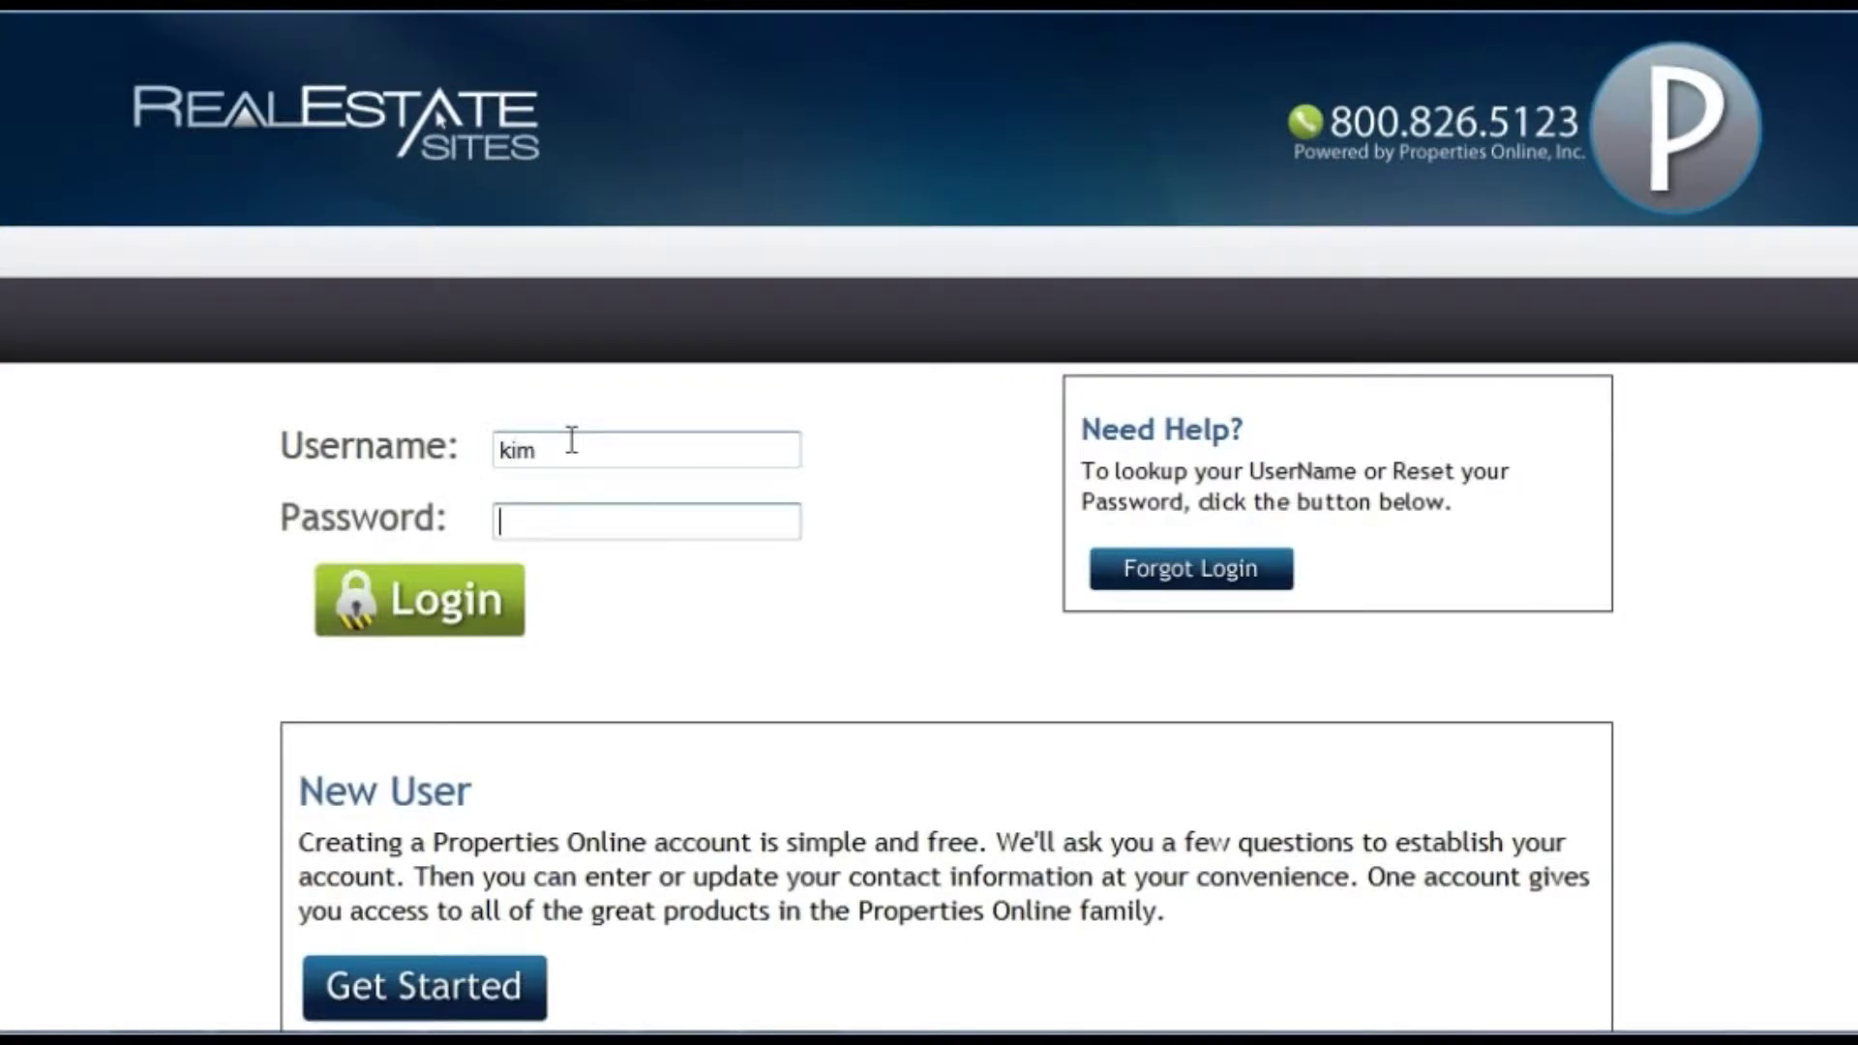
pyautogui.press('Tab')
pyautogui.click(651, 444)
pyautogui.write('a')
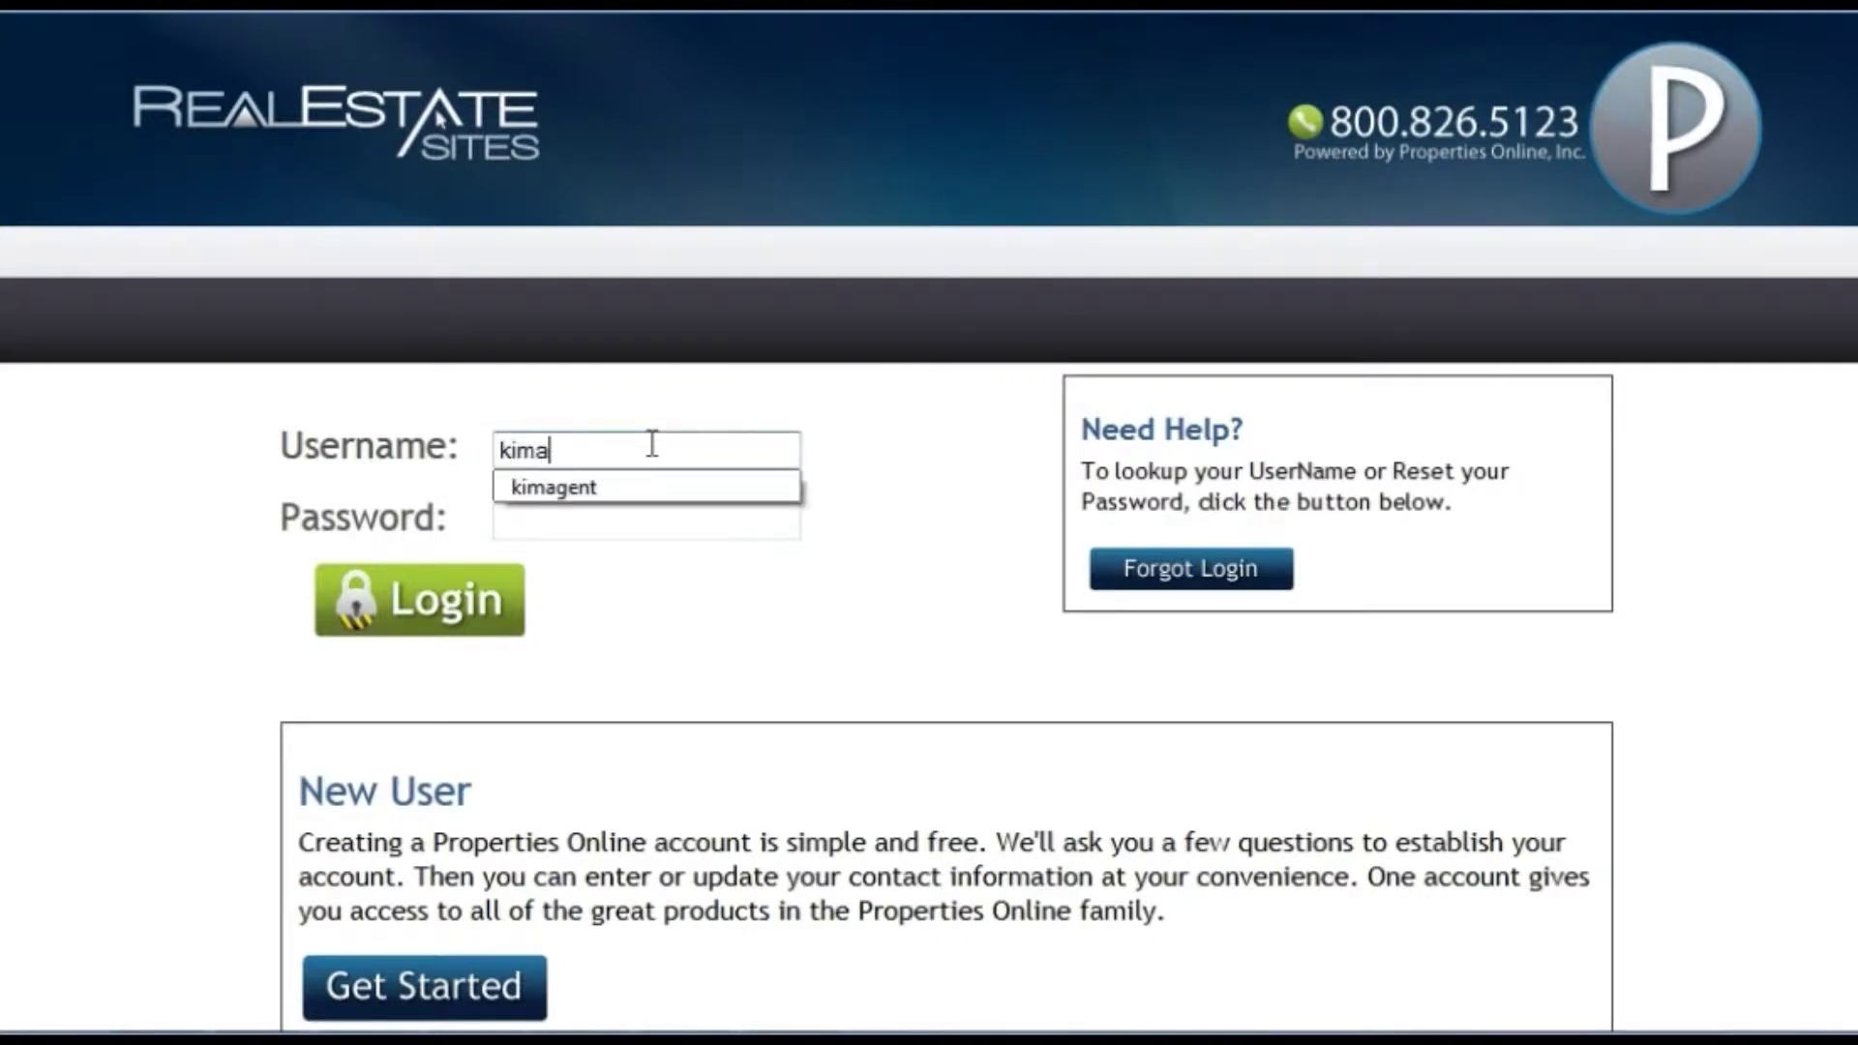
pyautogui.press('Down')
pyautogui.press('Return')
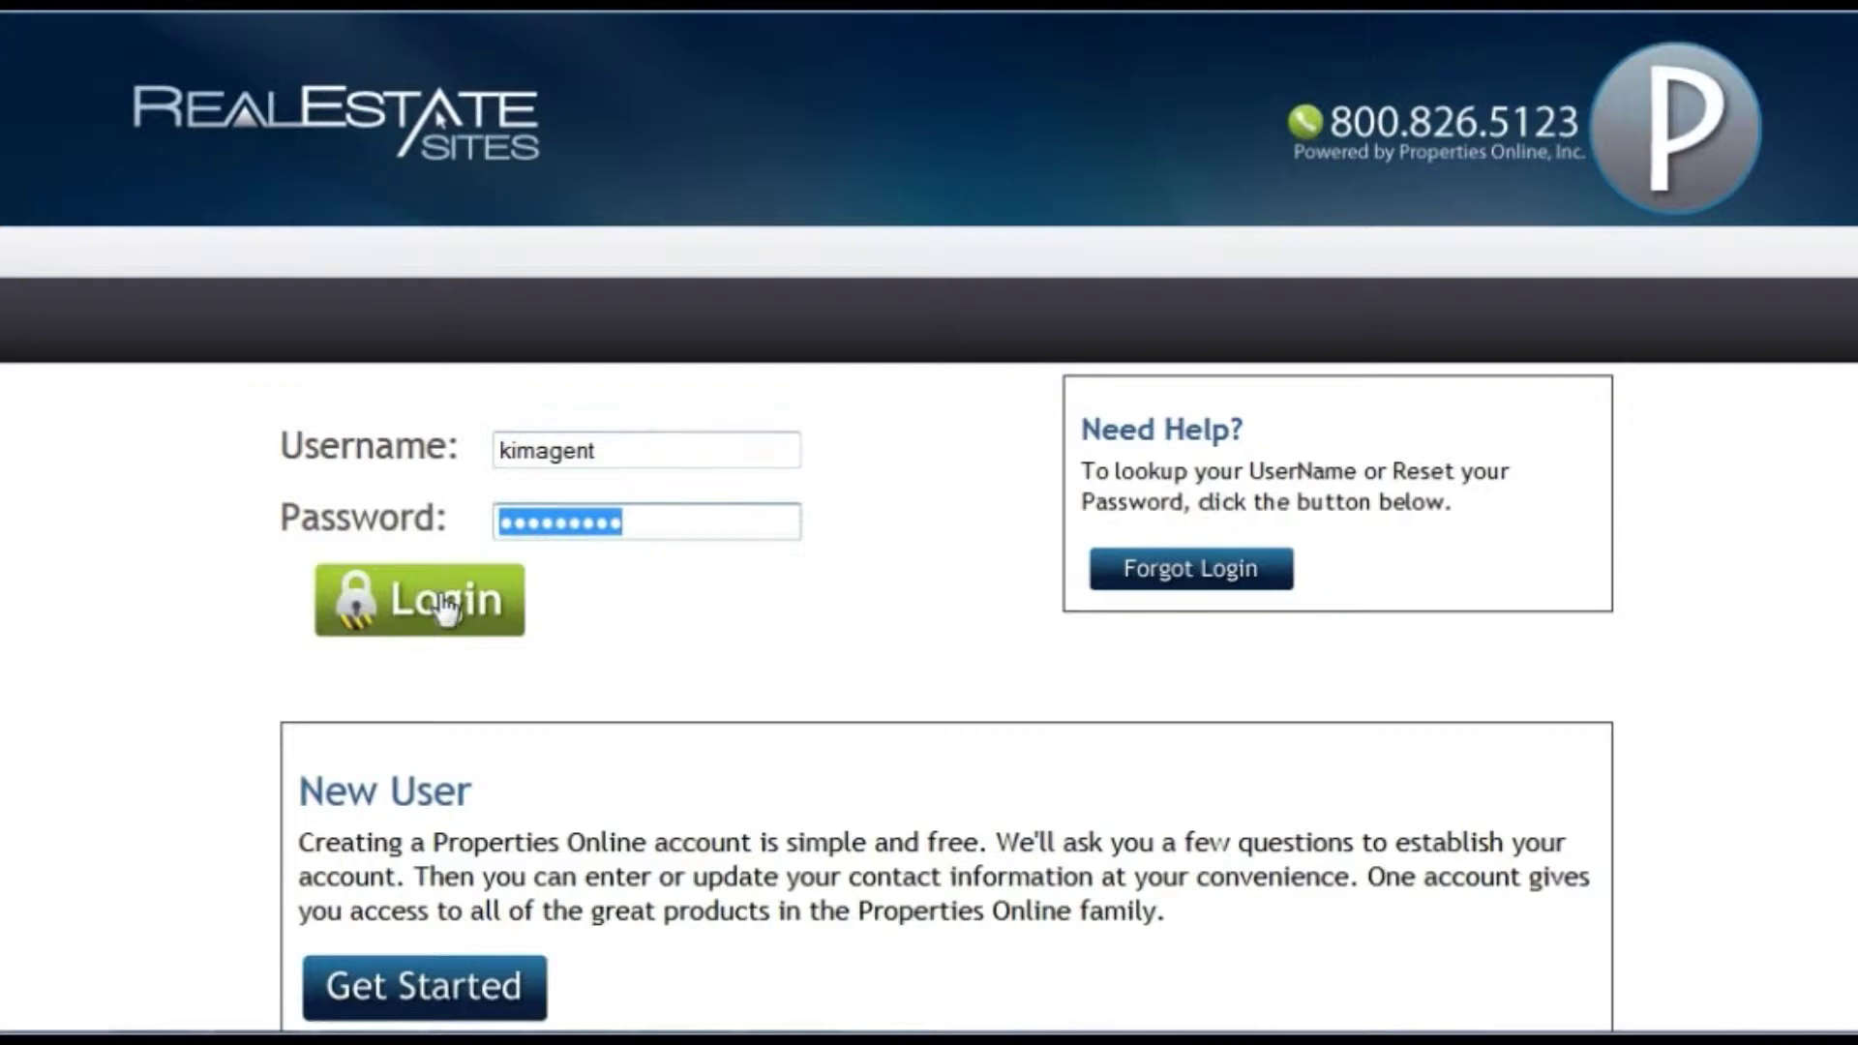
pyautogui.click(447, 608)
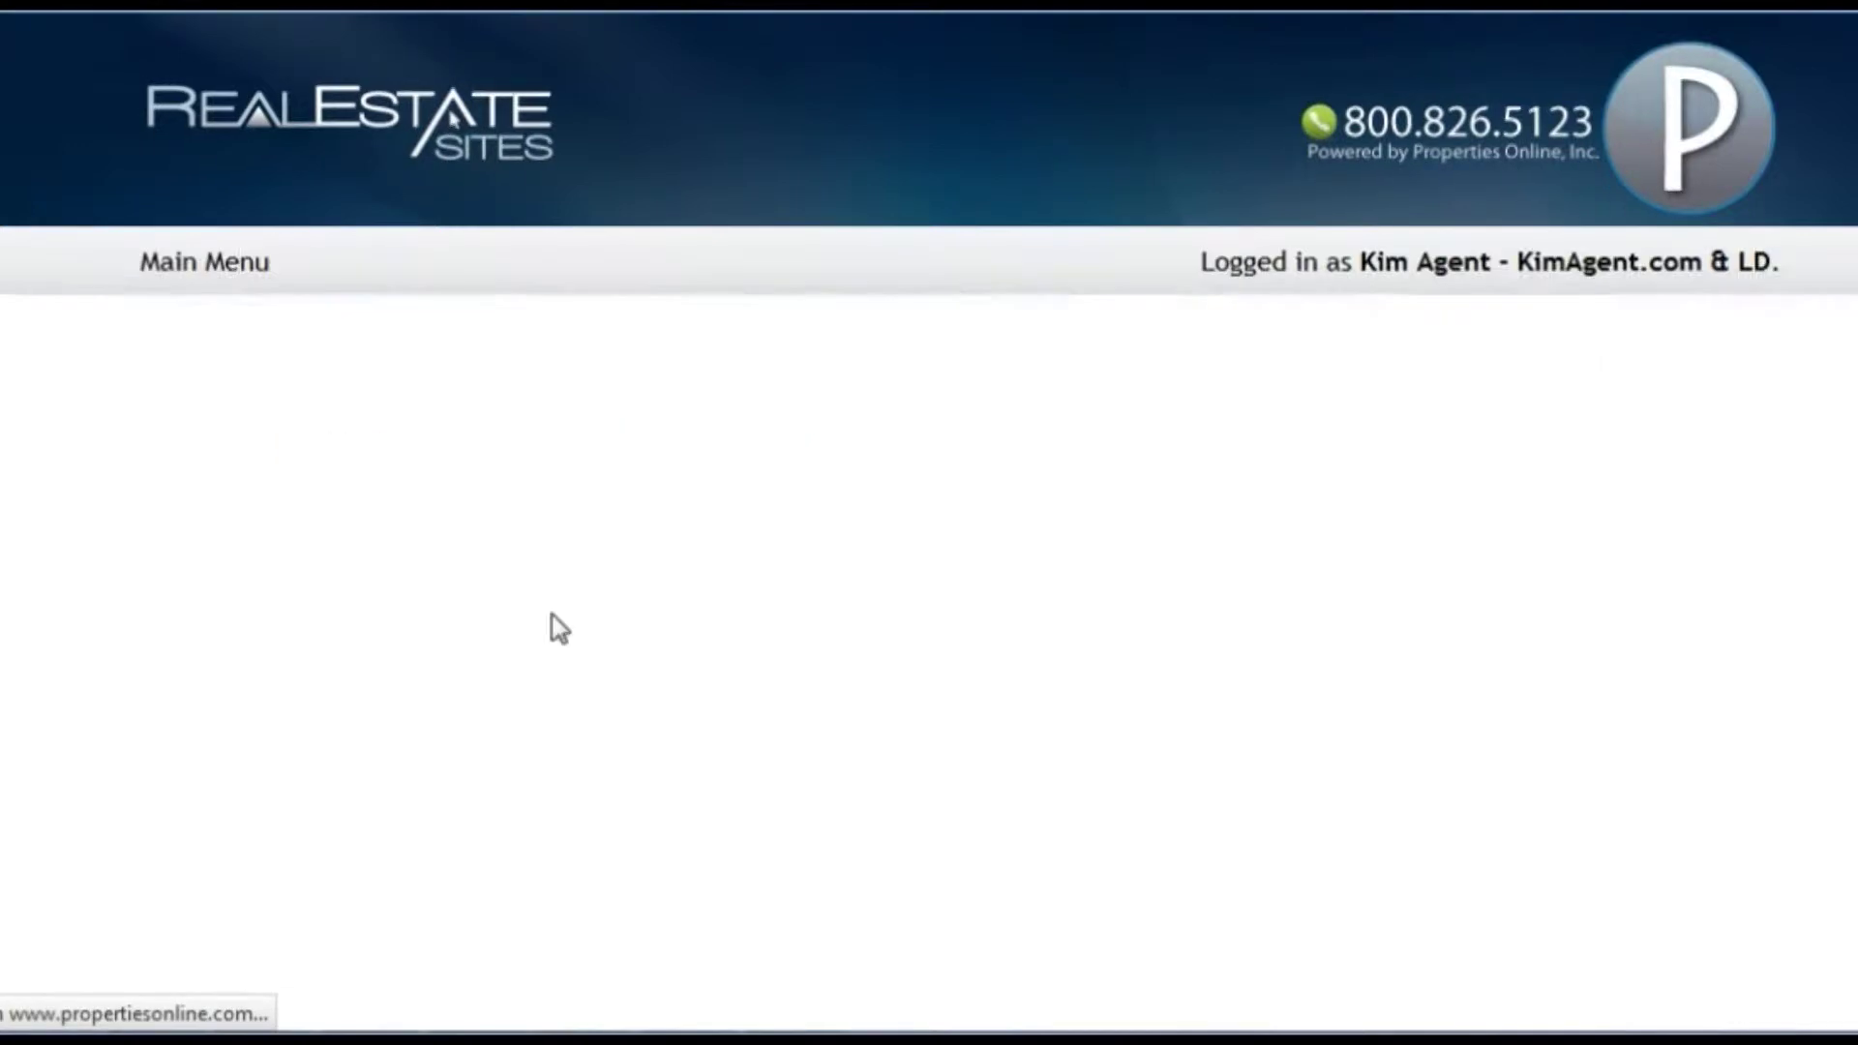
# Step: Open Layout from the Design section of the Main Menu dashboard
pyautogui.scroll(-2, 629, 598)
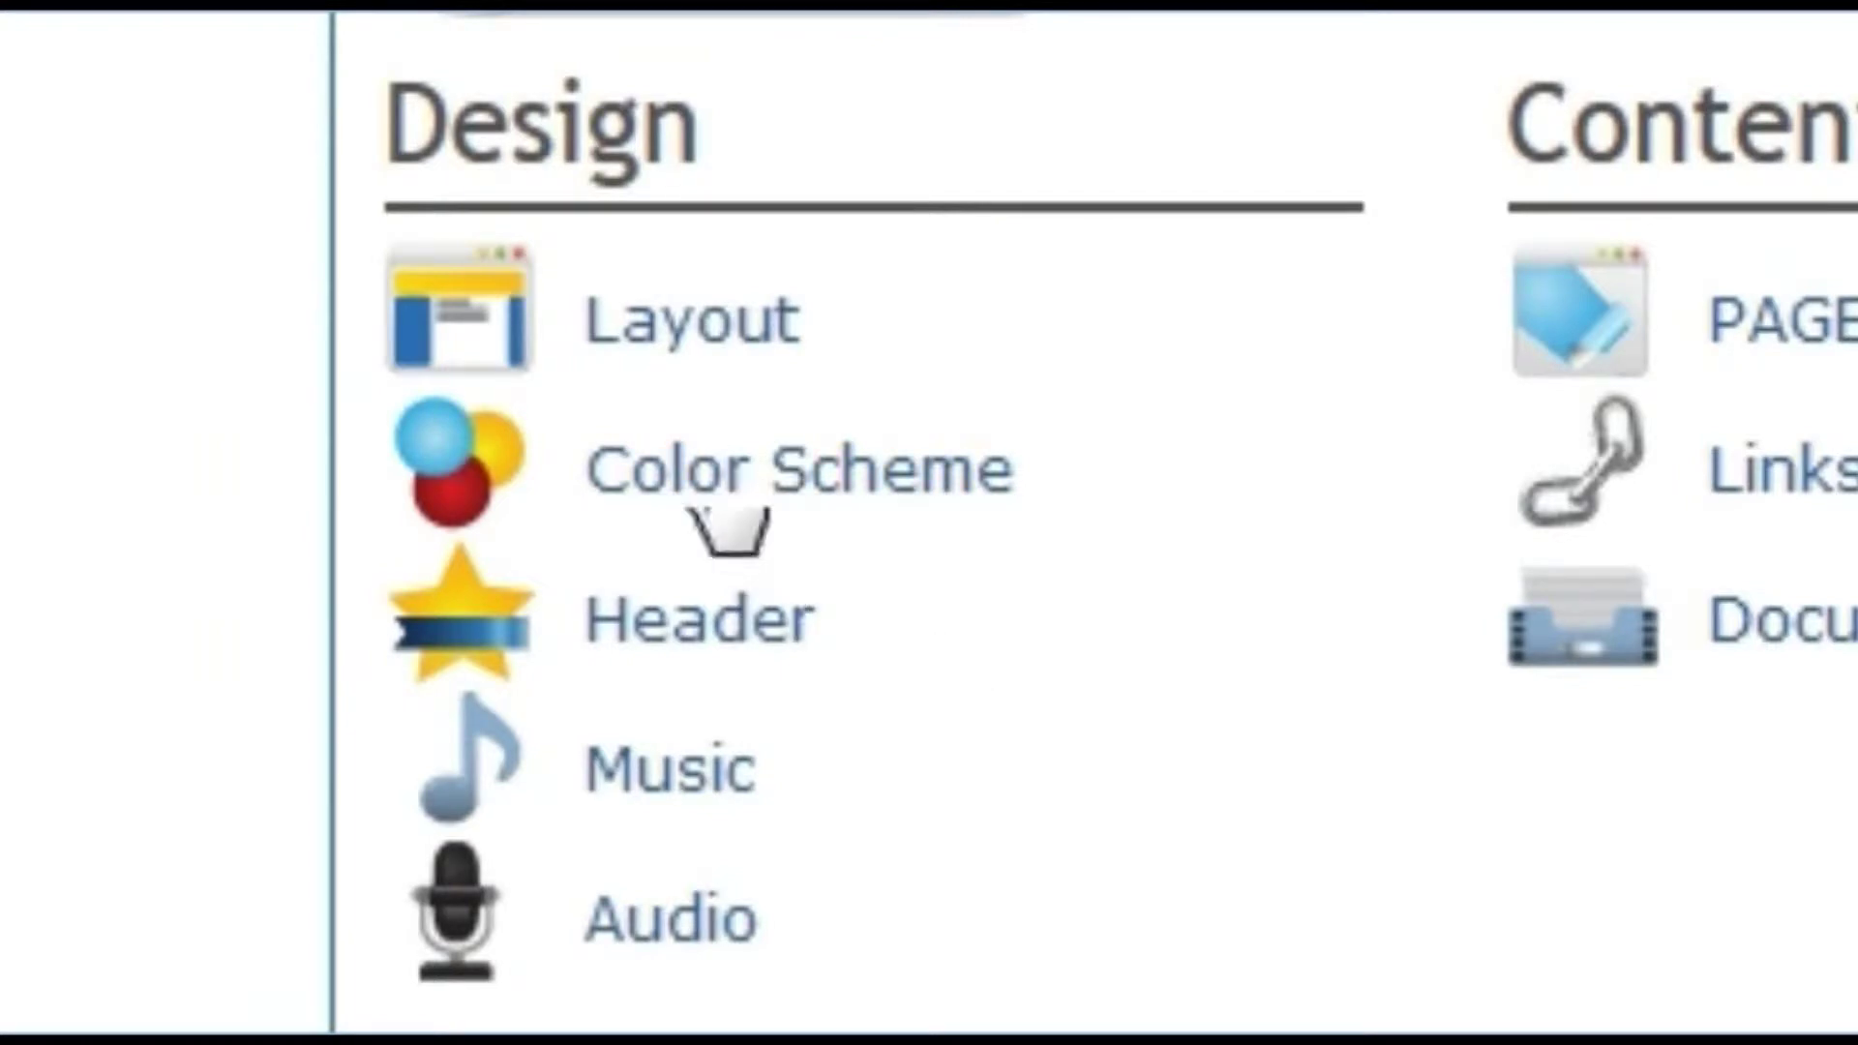
pyautogui.click(728, 350)
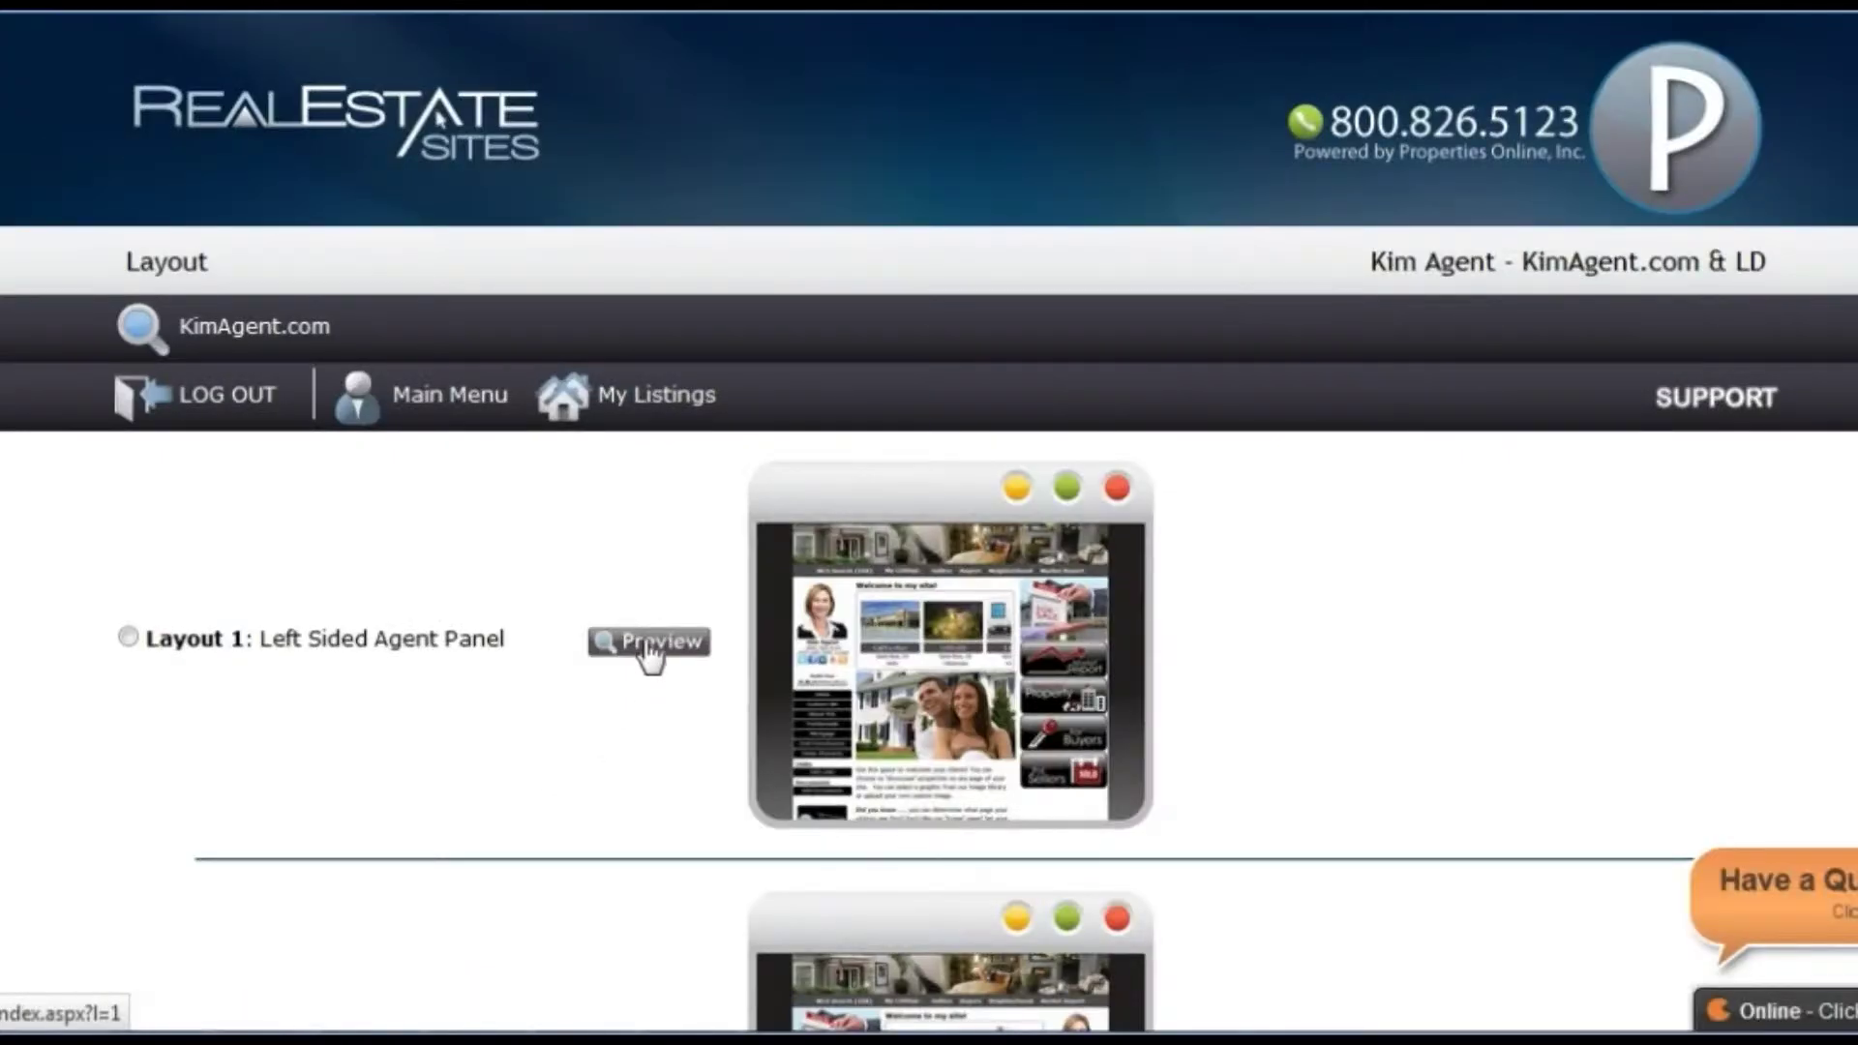
# Step: Scroll through the available website layouts, leaving Layout 3 selected
pyautogui.scroll(-8, 650, 658)
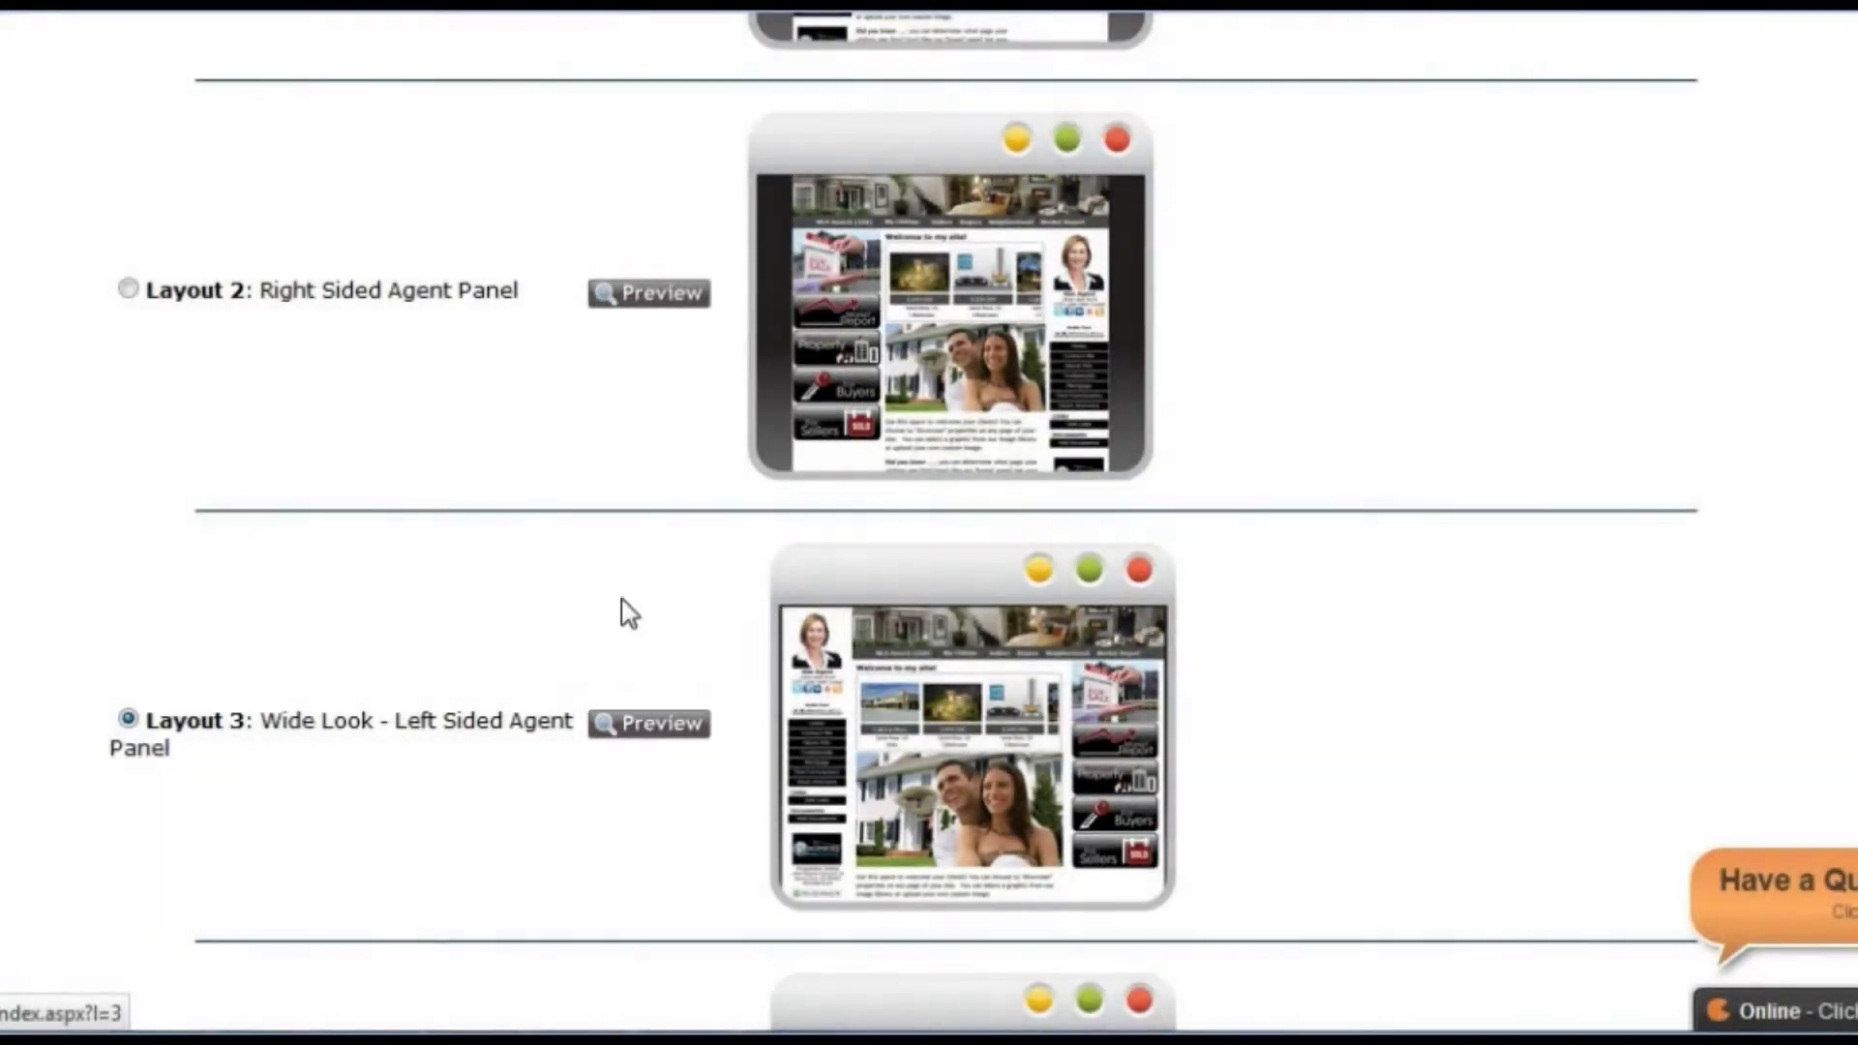
pyautogui.scroll(8, 648, 745)
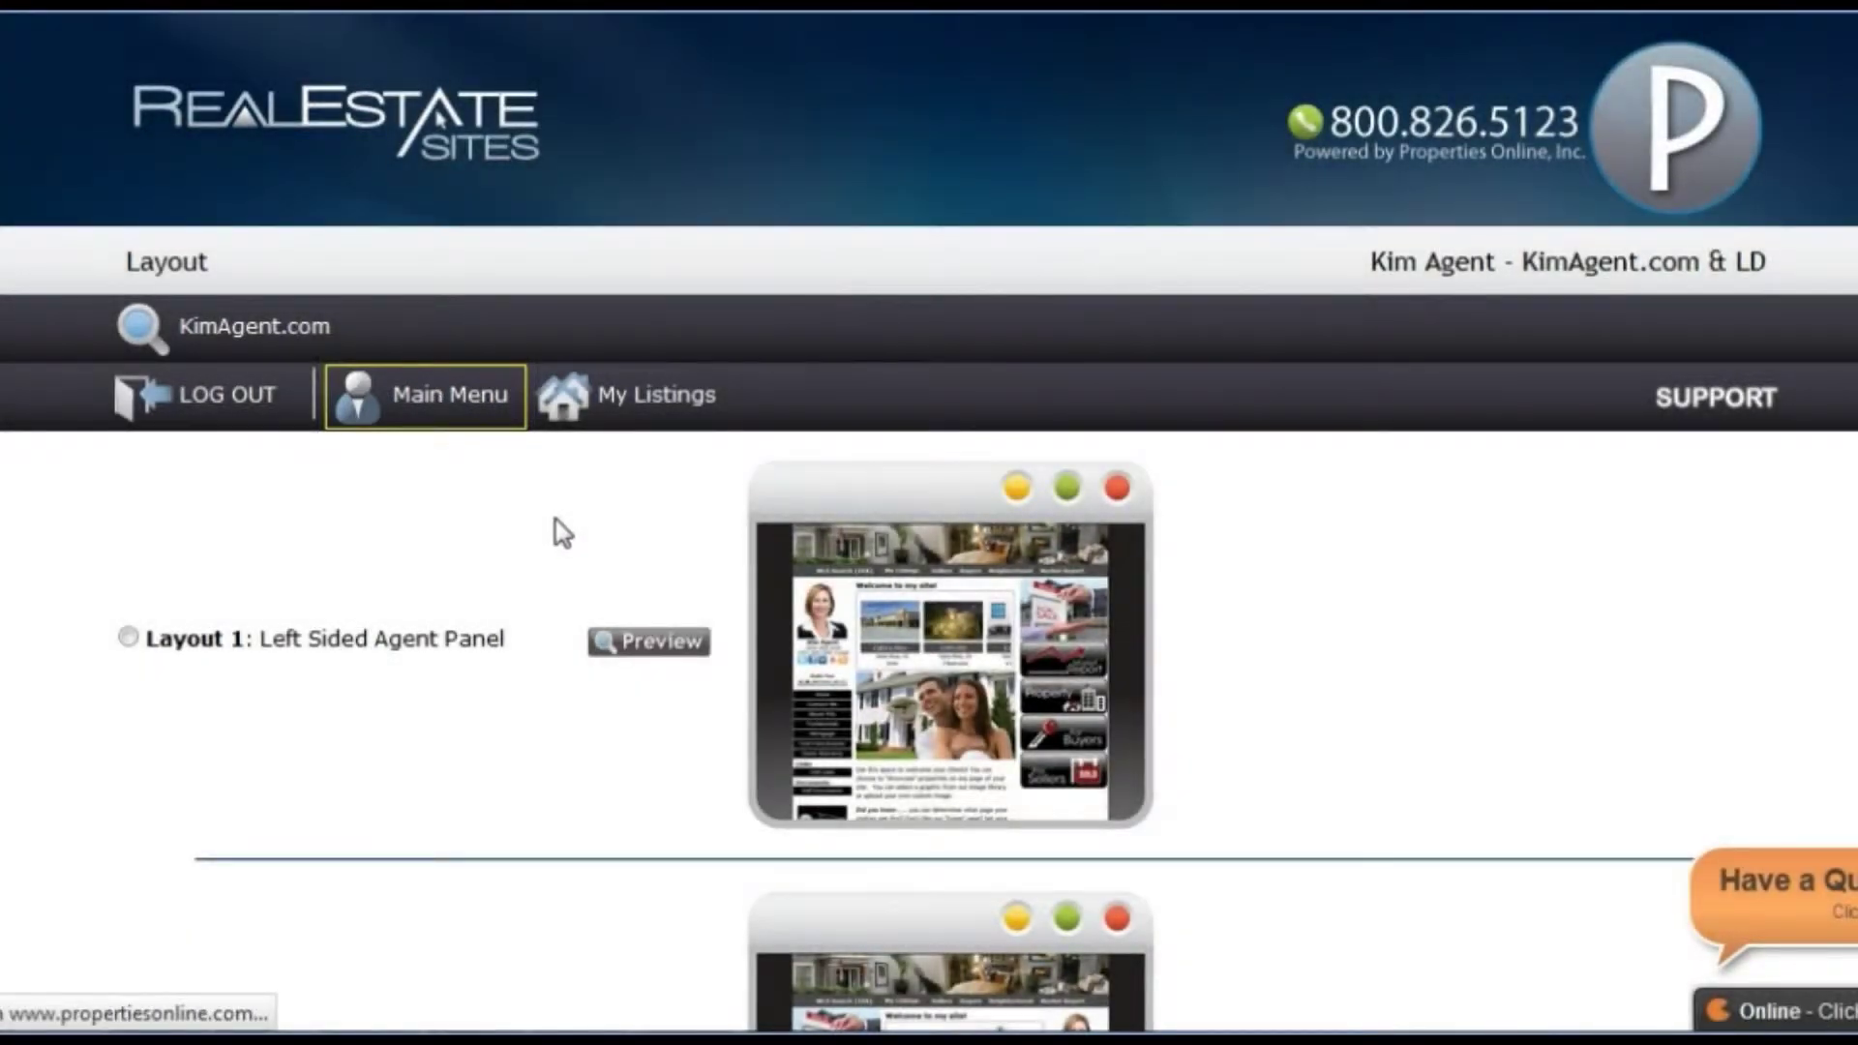
pyautogui.scroll(-2, 291, 832)
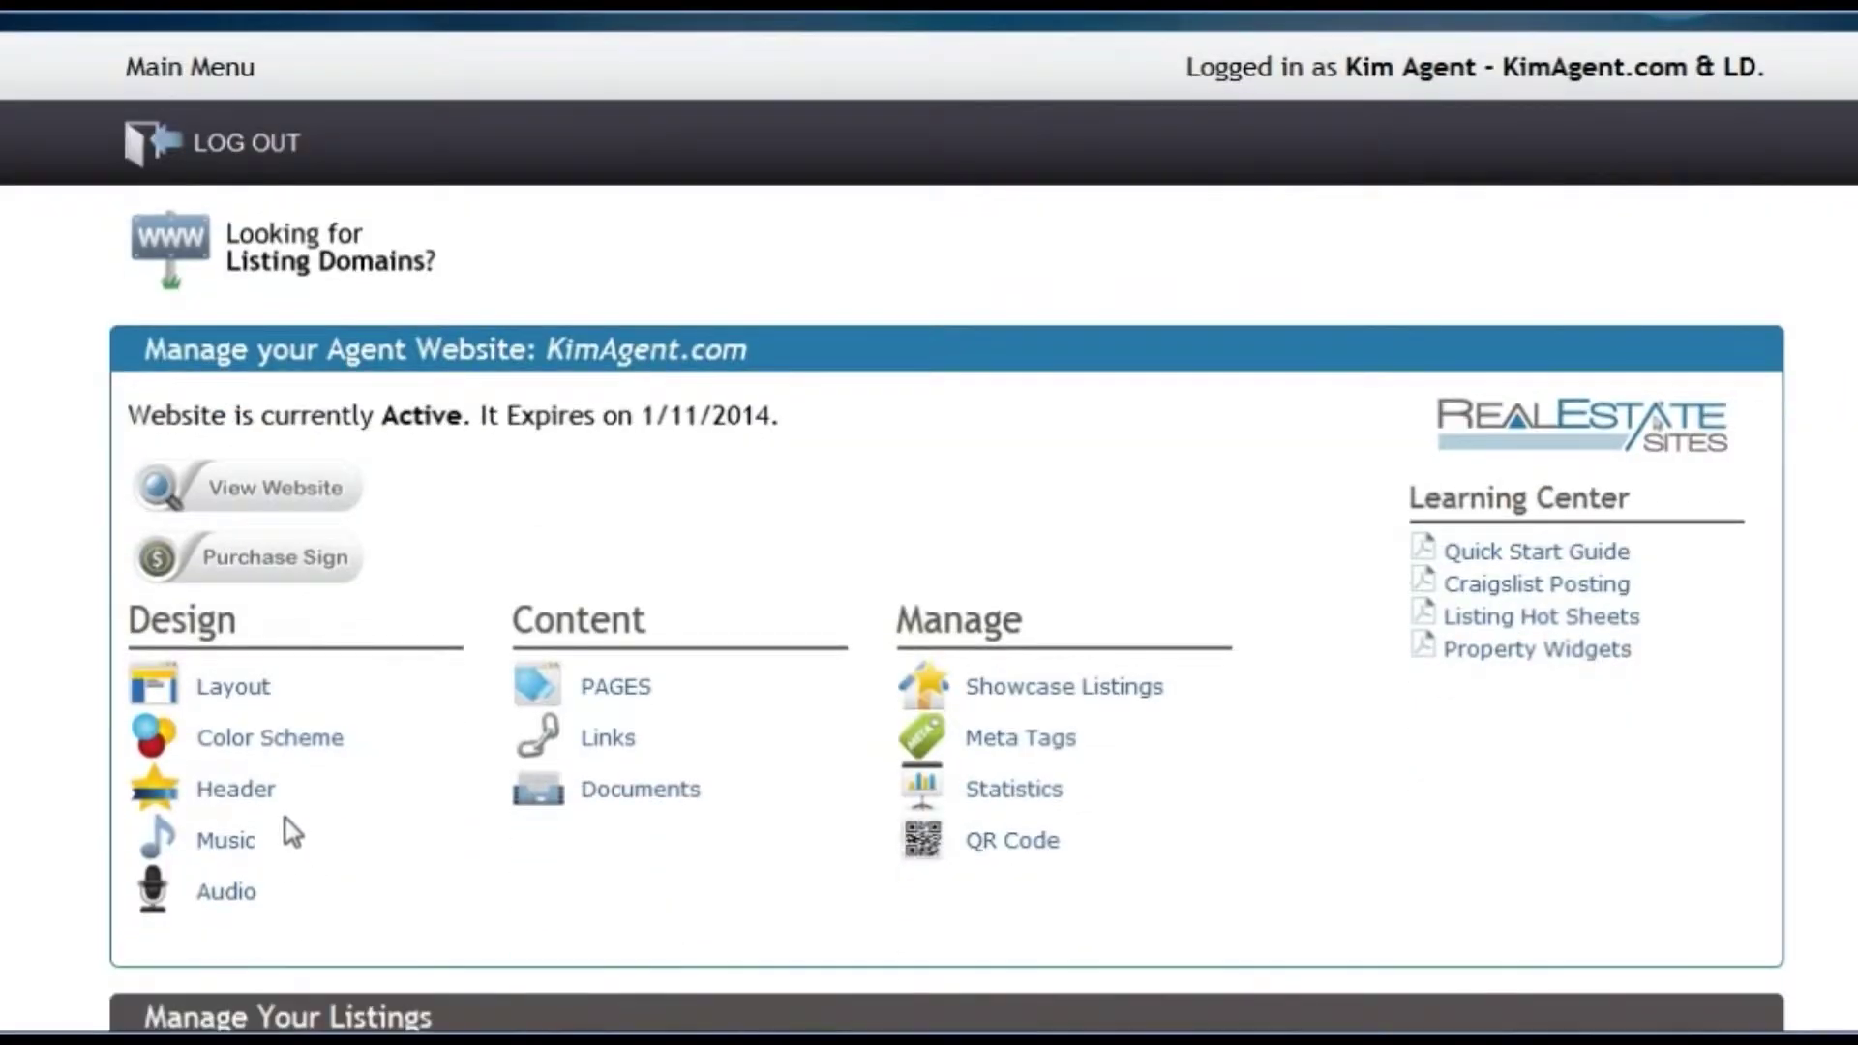
# Step: Save Blue Sky in the Color Scheme page and go back to Main Menu
pyautogui.click(274, 745)
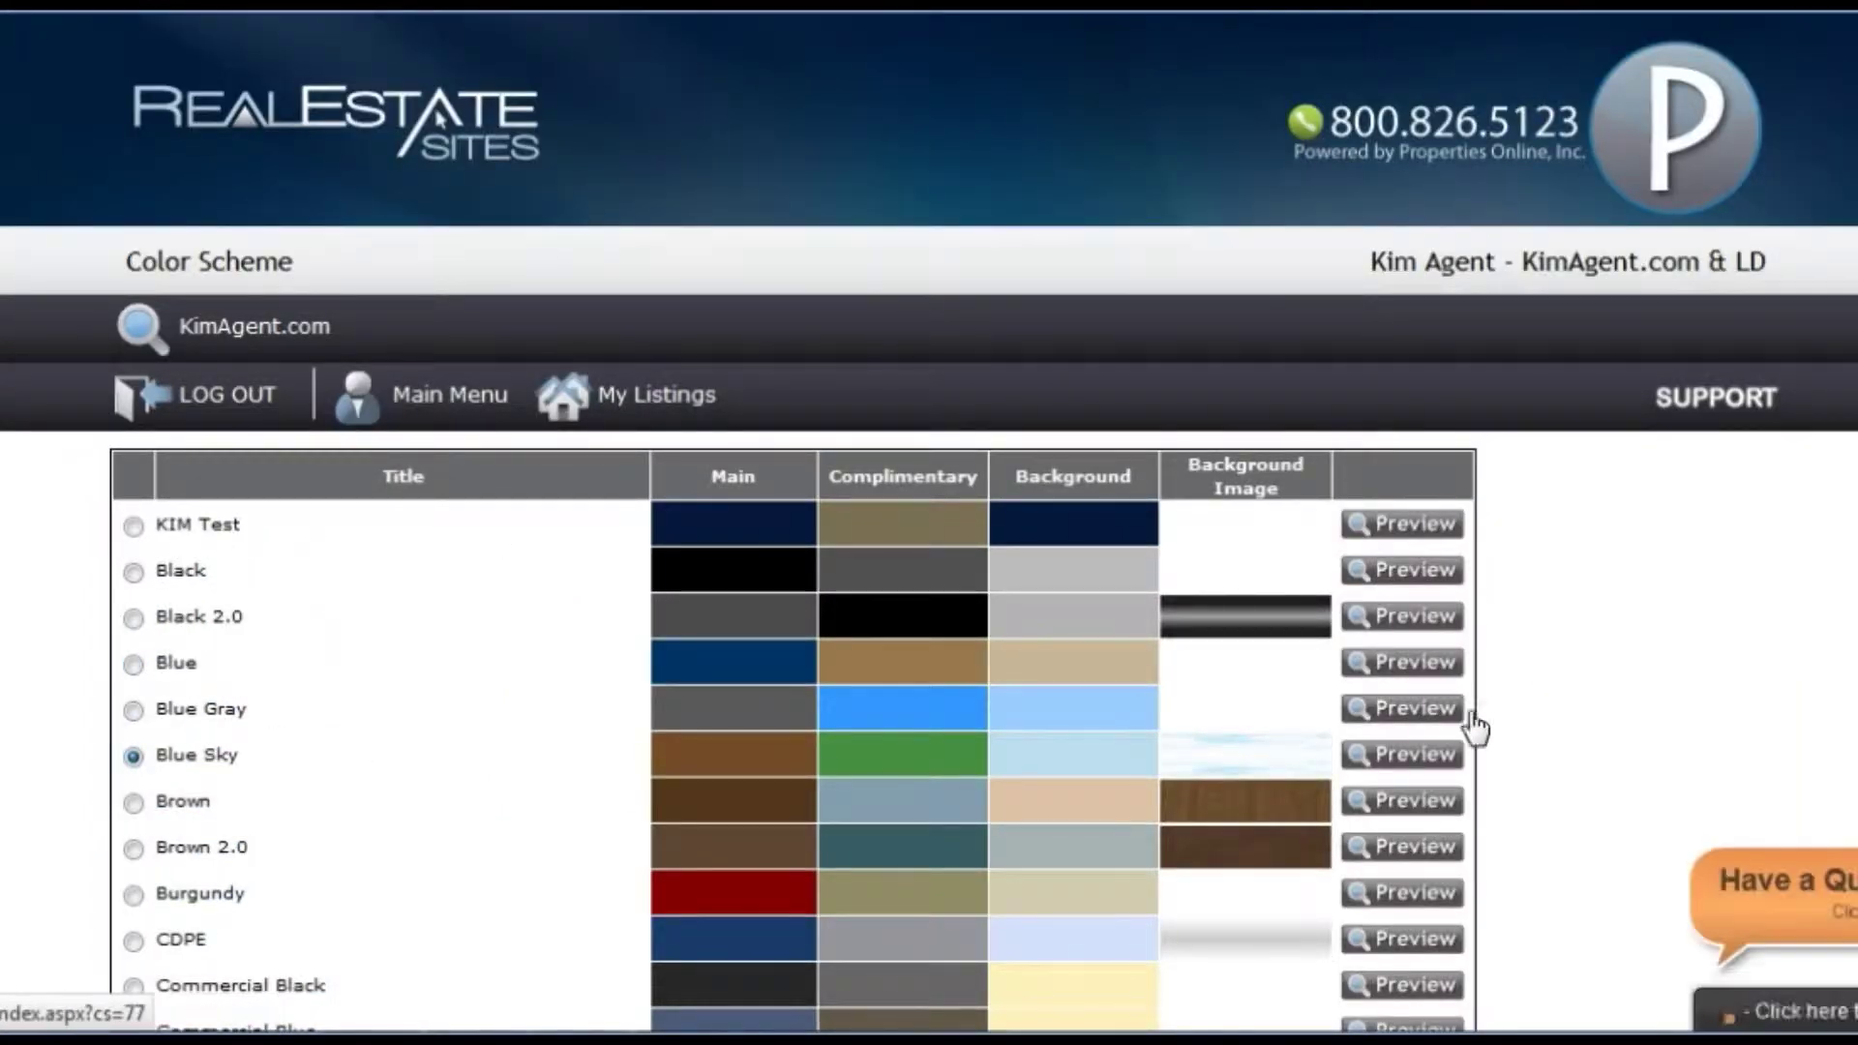
pyautogui.scroll(-12, 1408, 668)
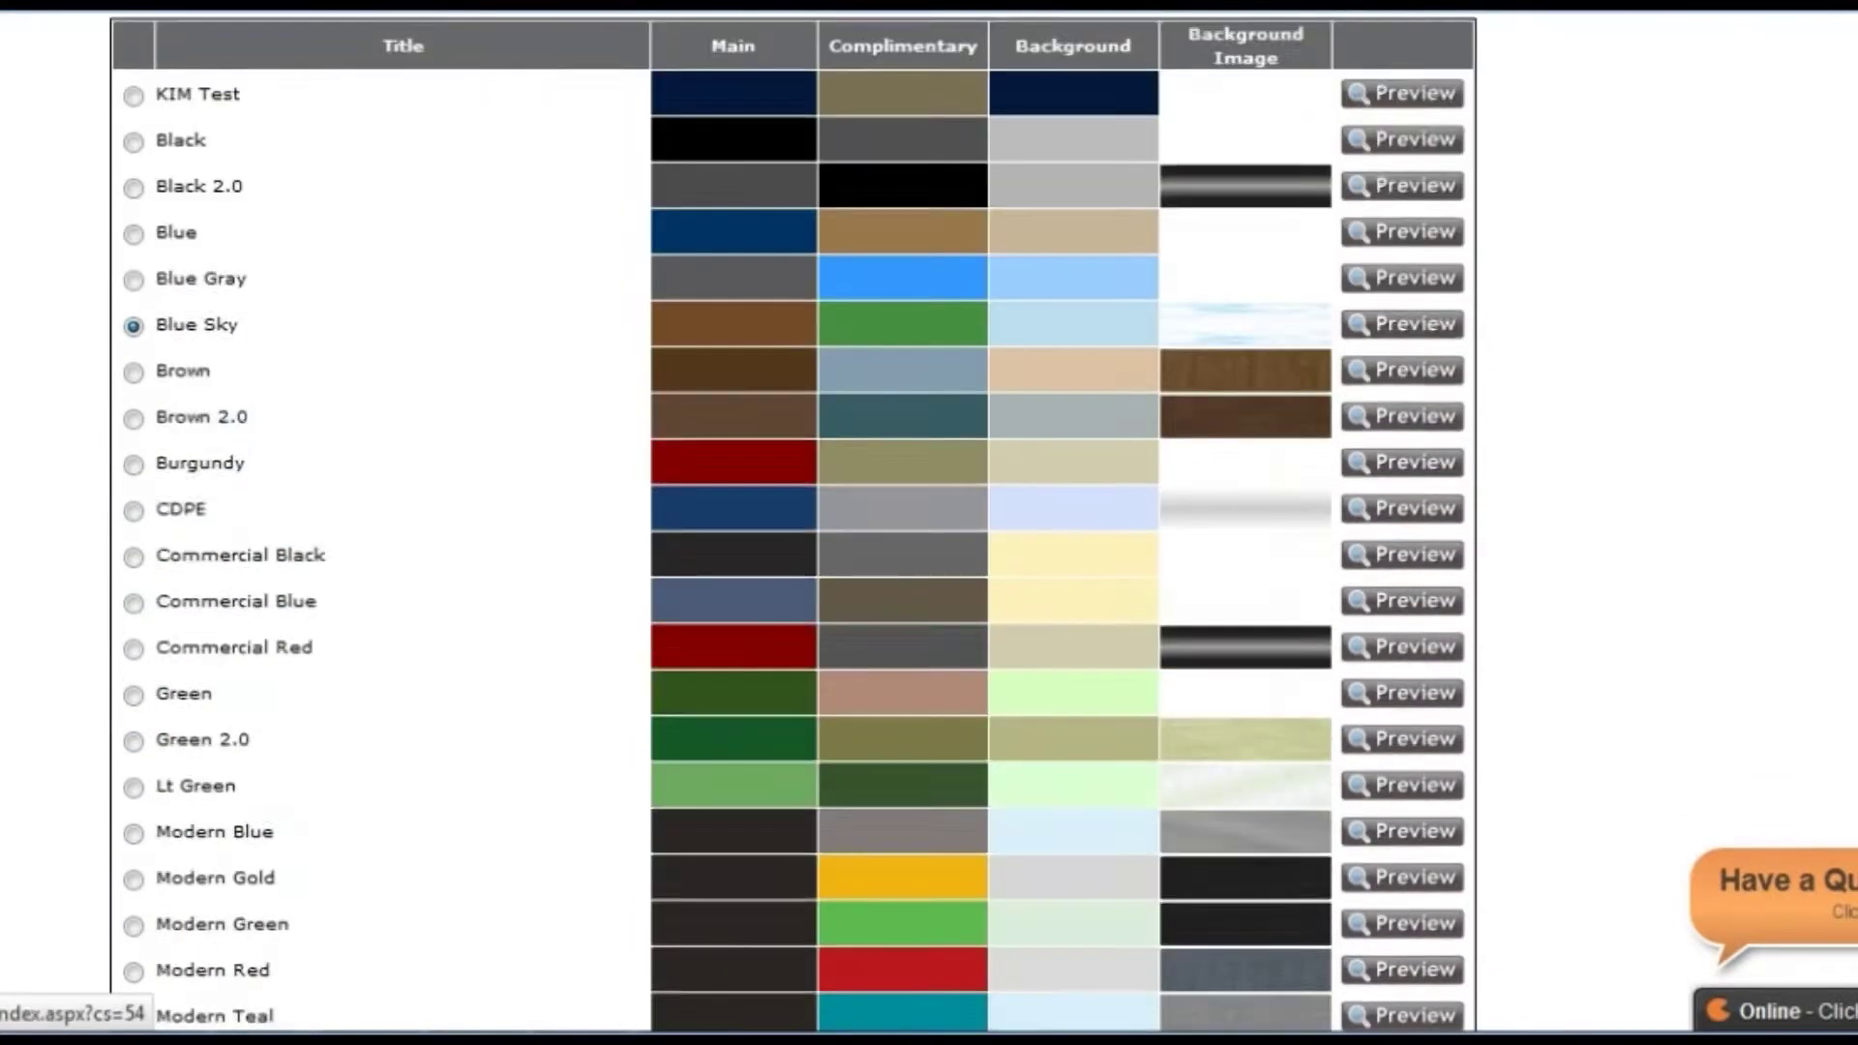
pyautogui.scroll(-3, 1408, 685)
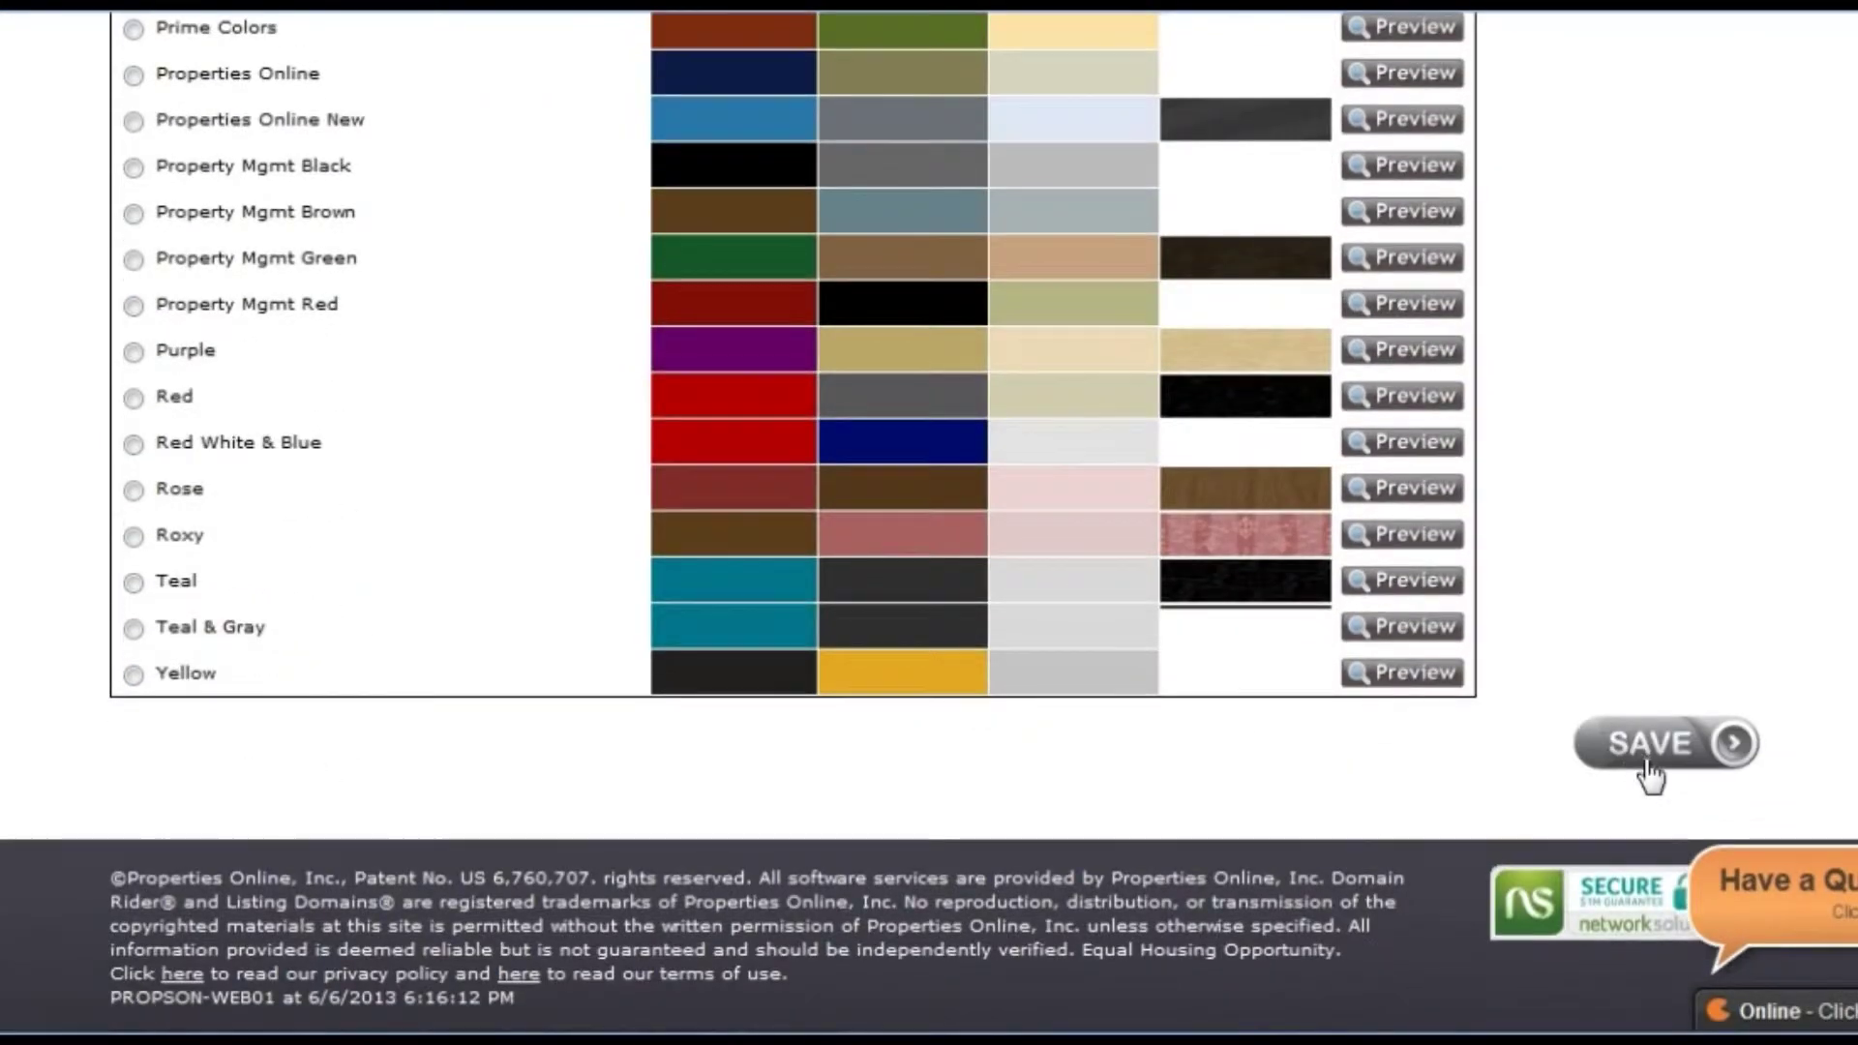
pyautogui.click(1642, 747)
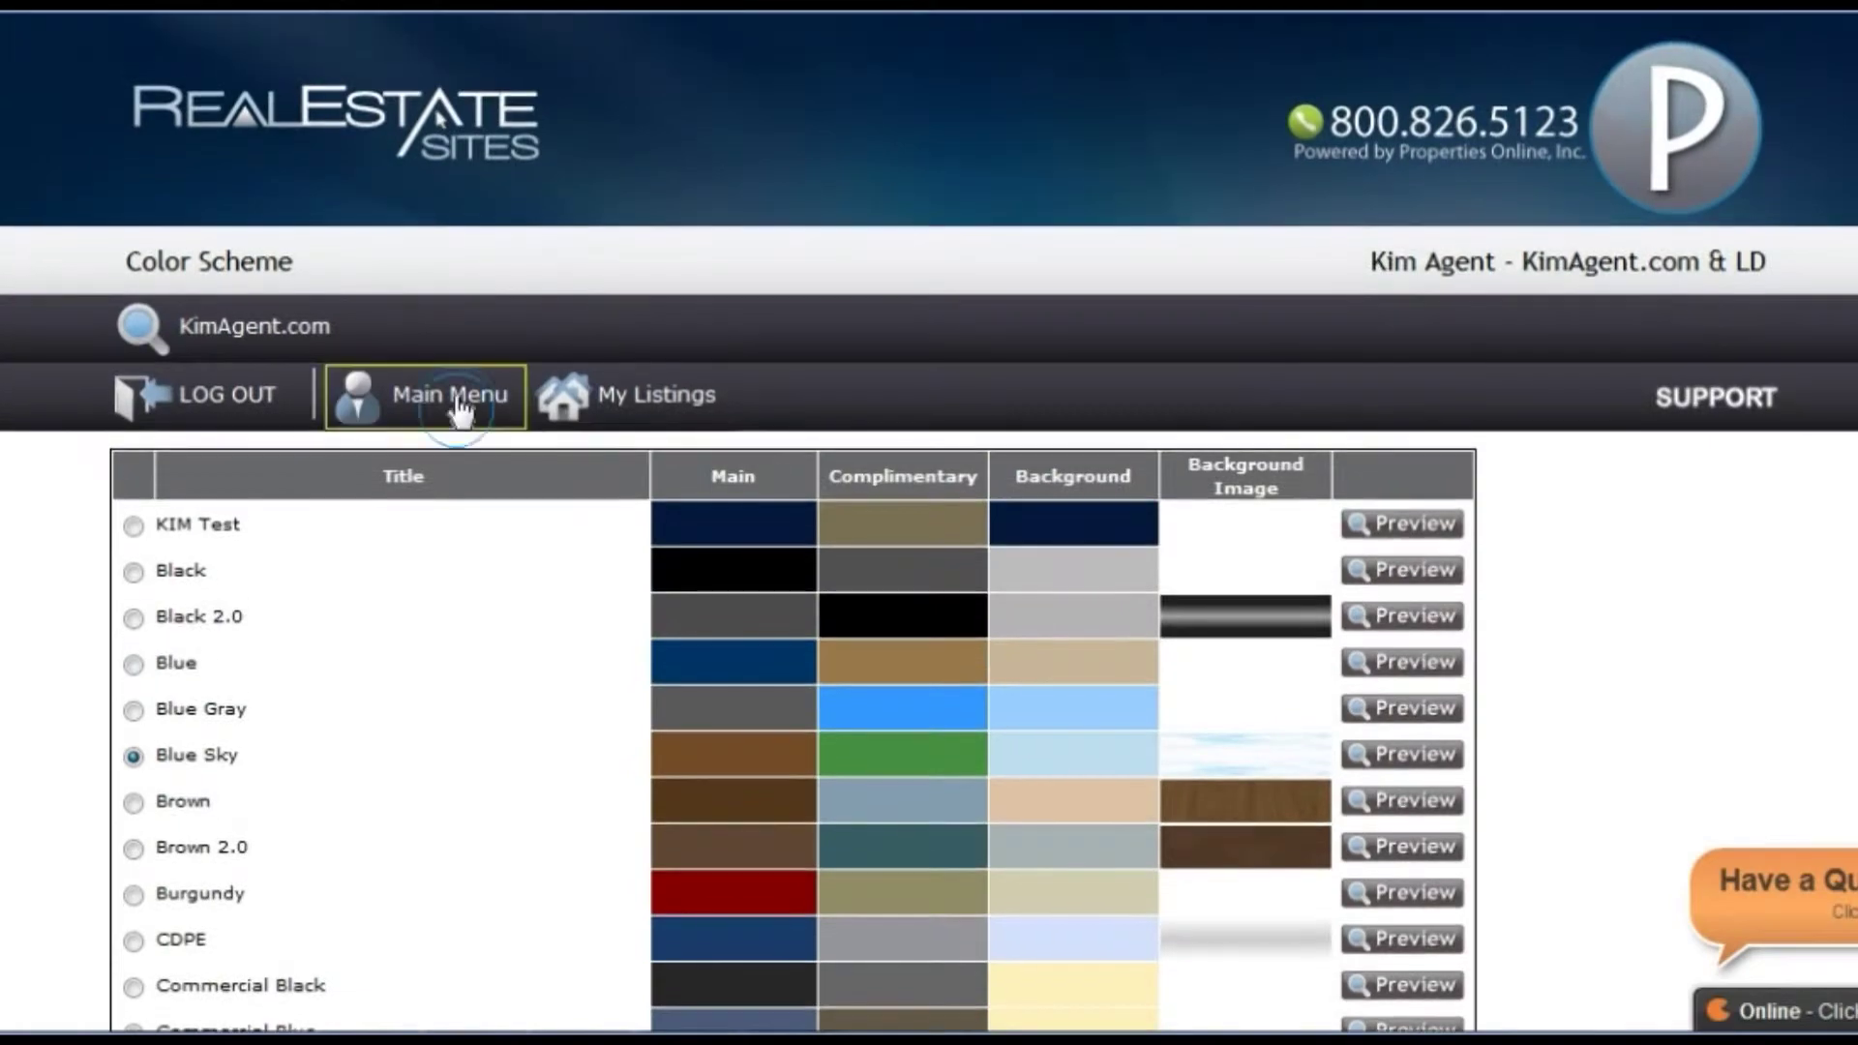
pyautogui.click(455, 411)
pyautogui.scroll(-2, 309, 823)
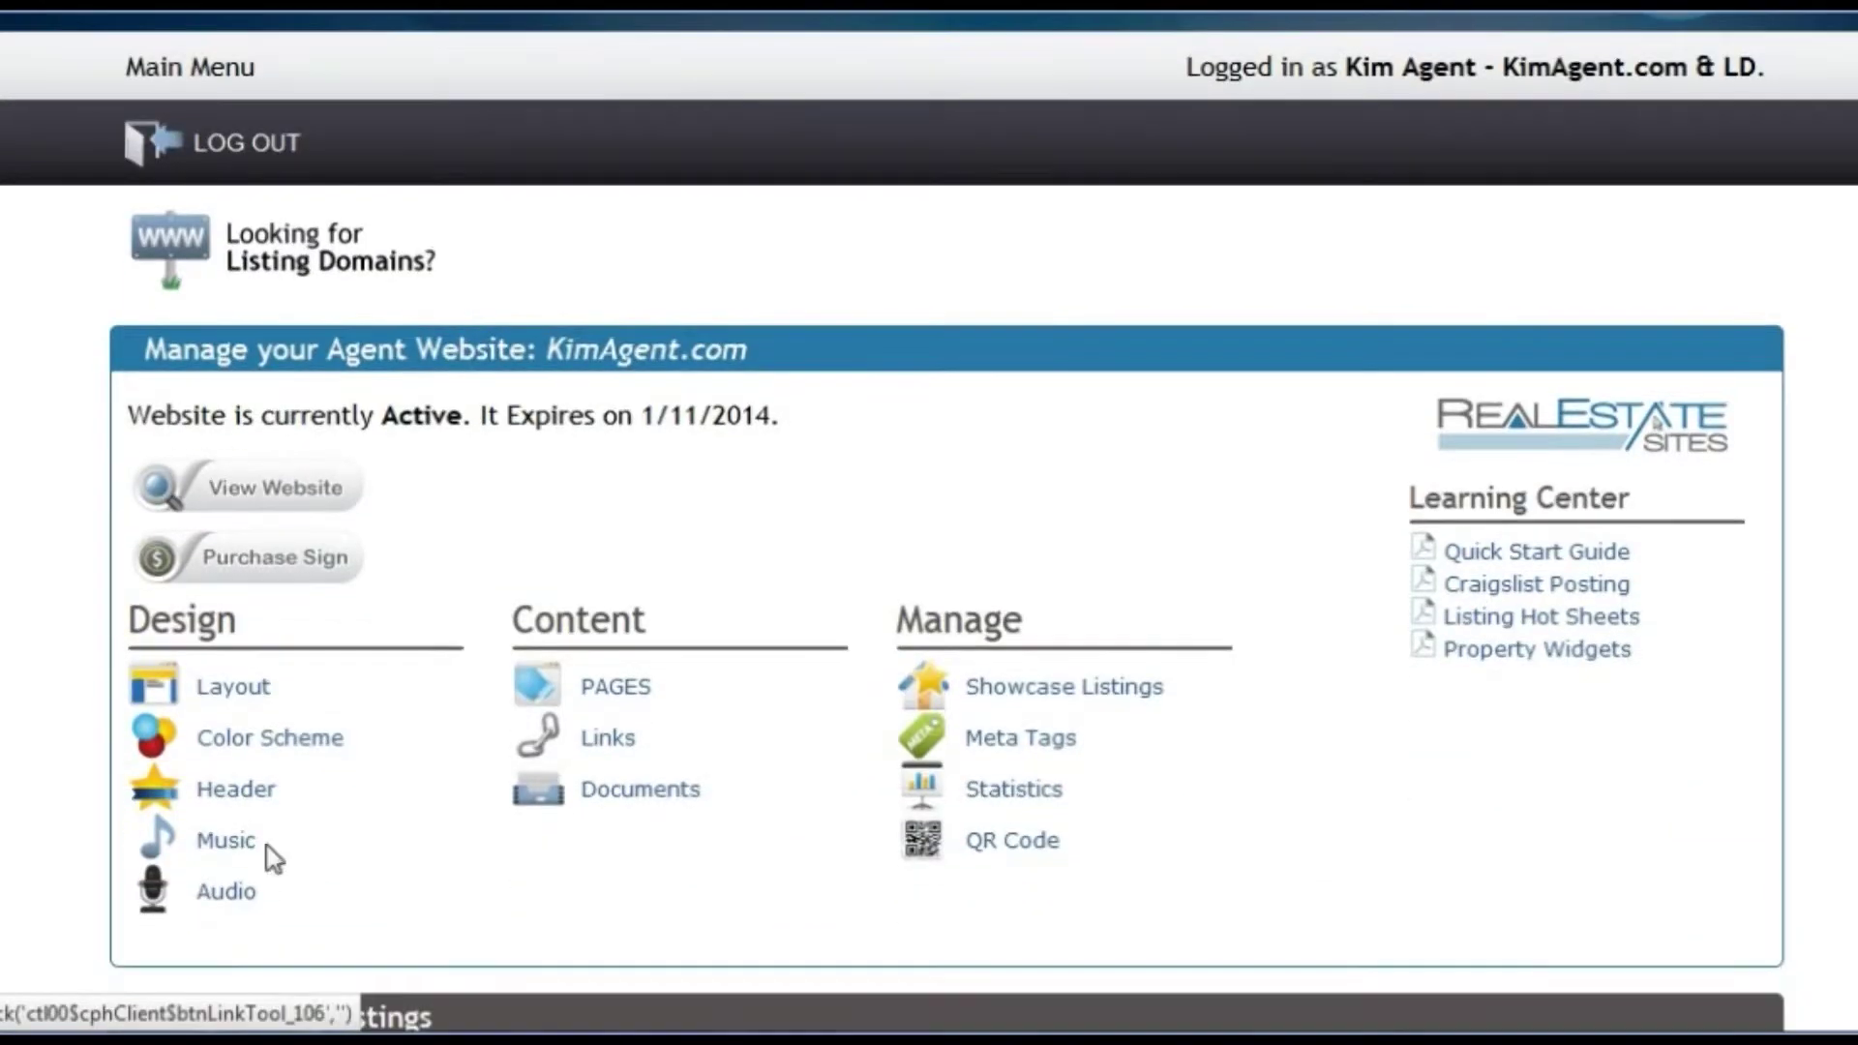
# Step: In Header settings, filter Headers By Category to Lakes and Rivers
pyautogui.click(236, 792)
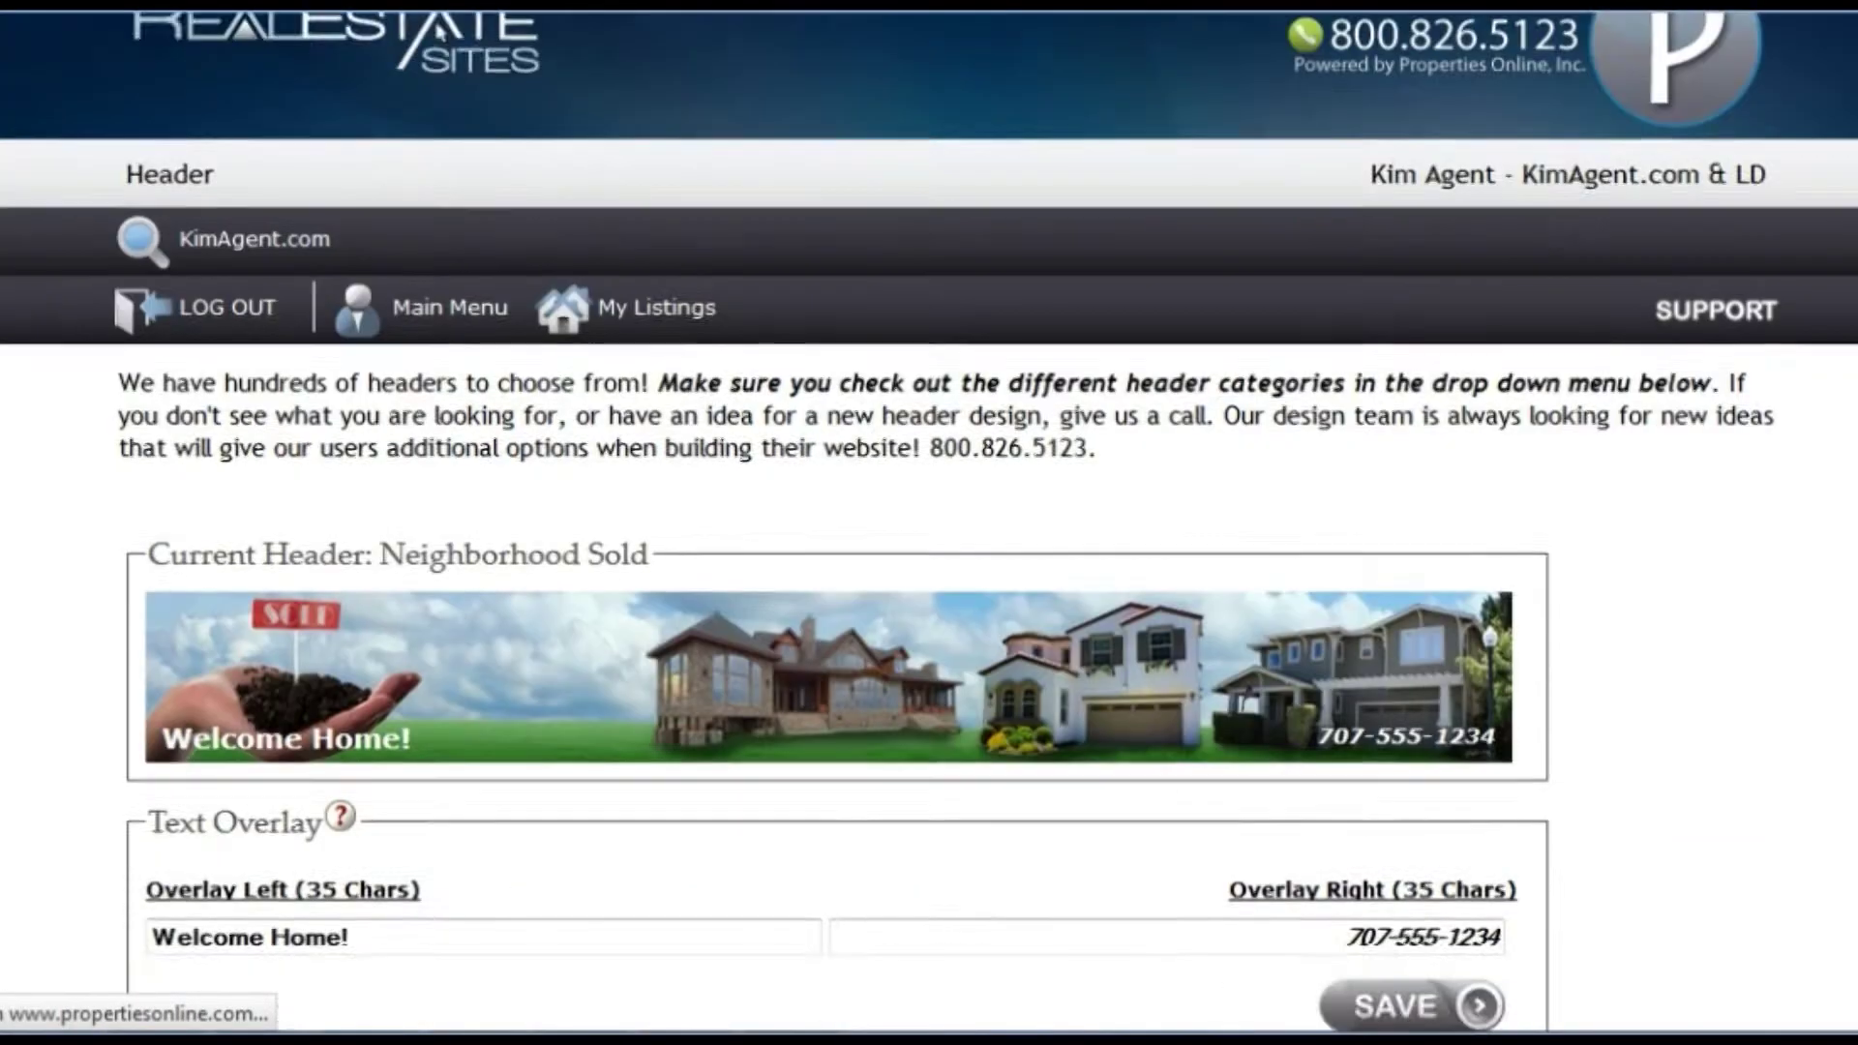
pyautogui.scroll(-2, 531, 713)
pyautogui.scroll(-4, 577, 744)
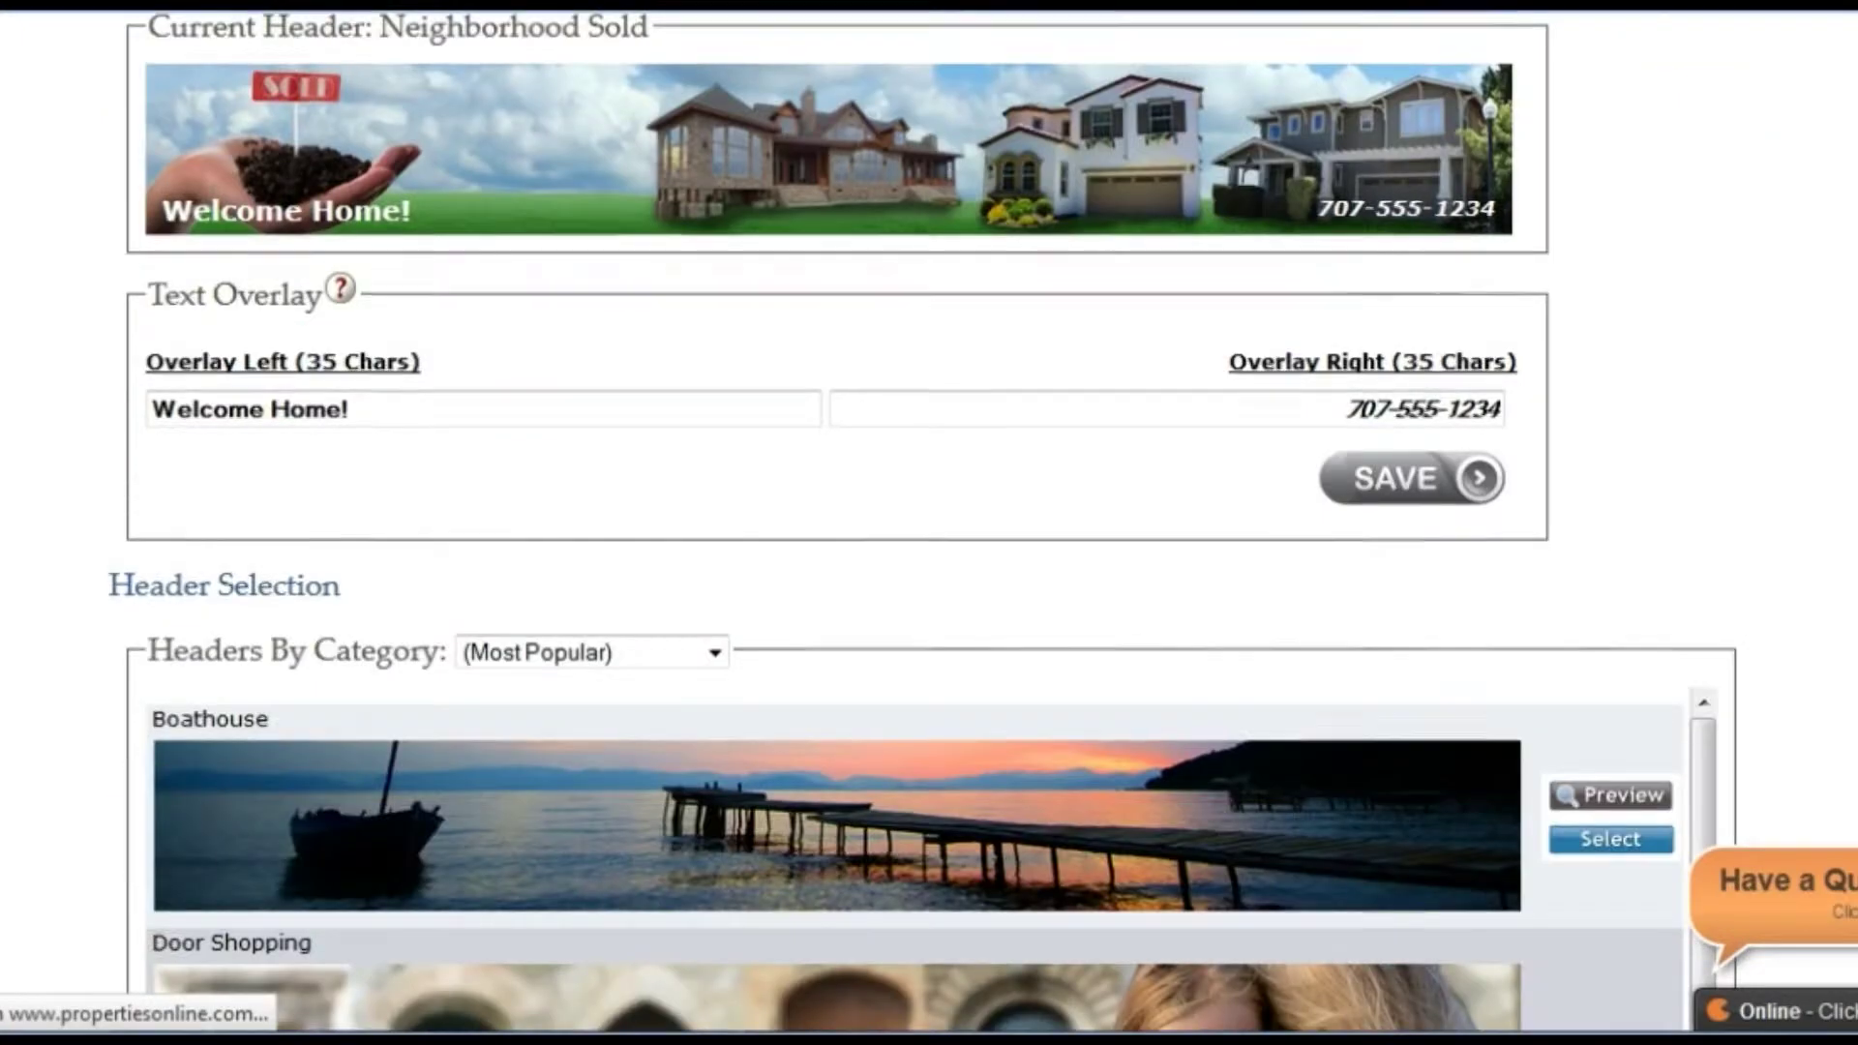
pyautogui.click(713, 487)
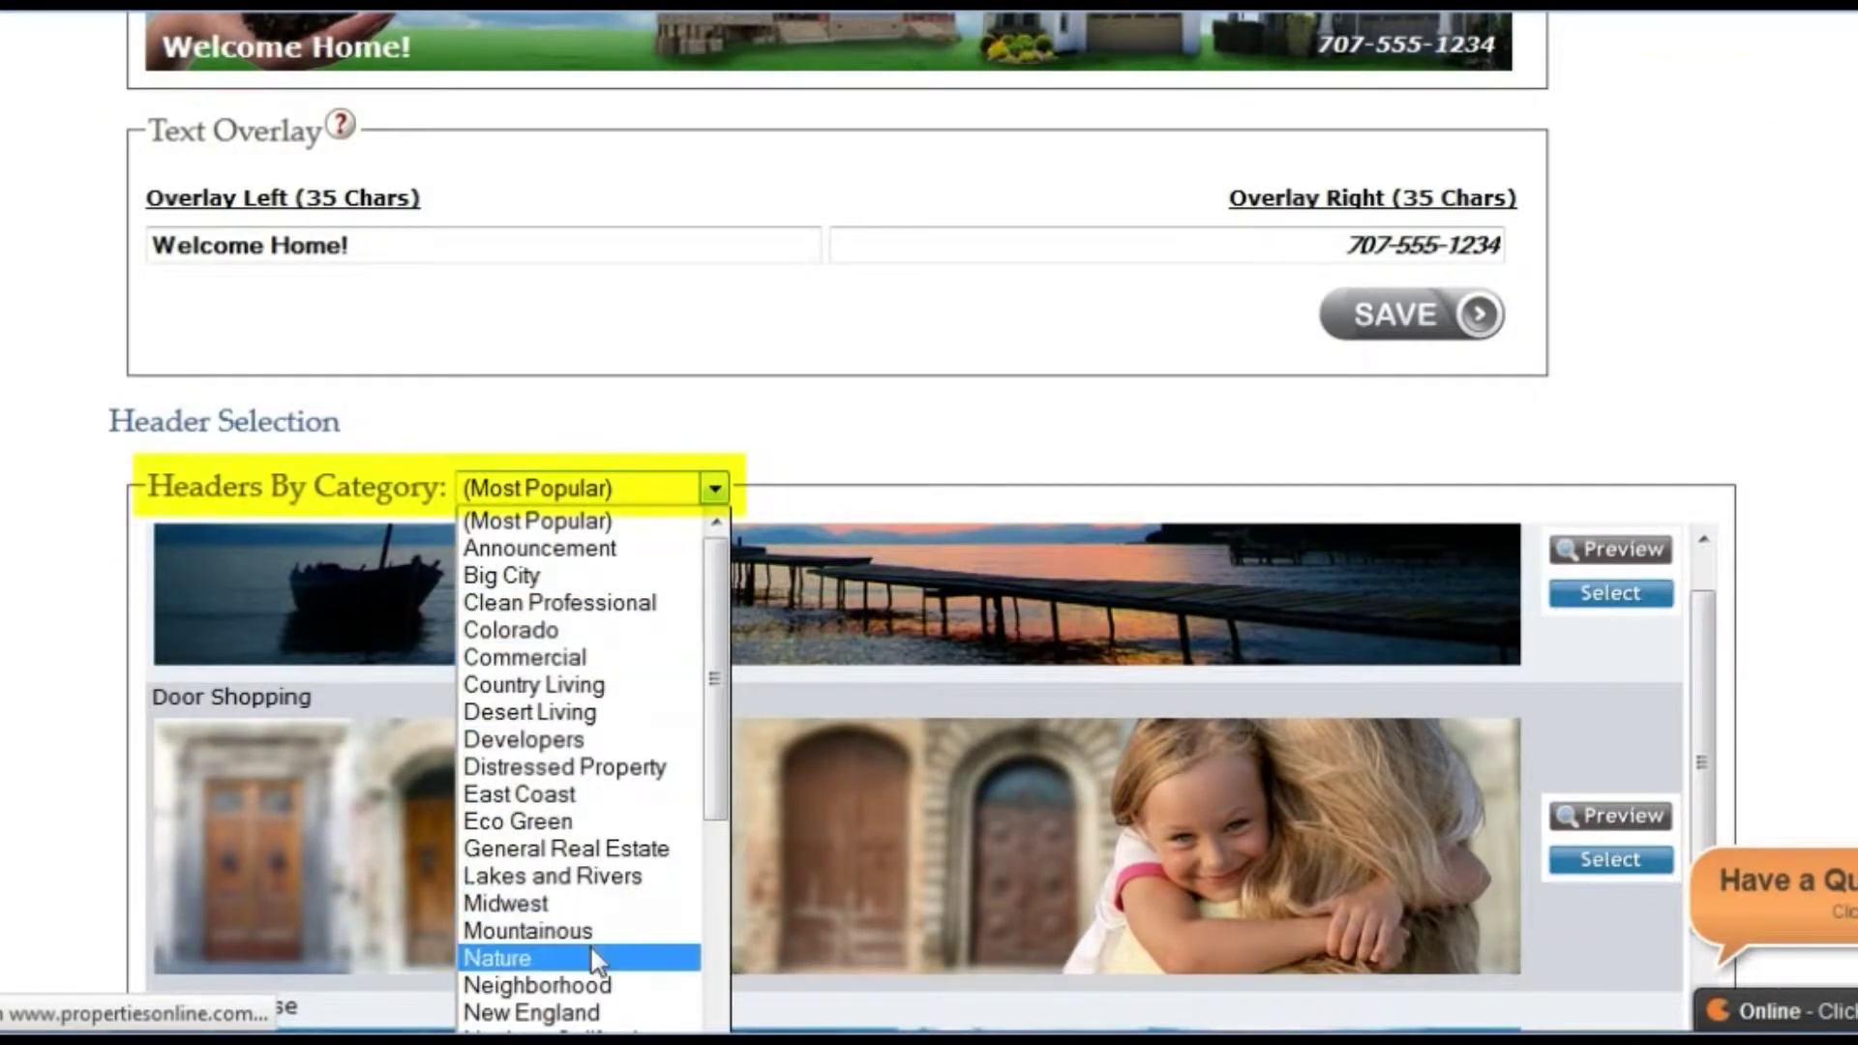
pyautogui.click(578, 875)
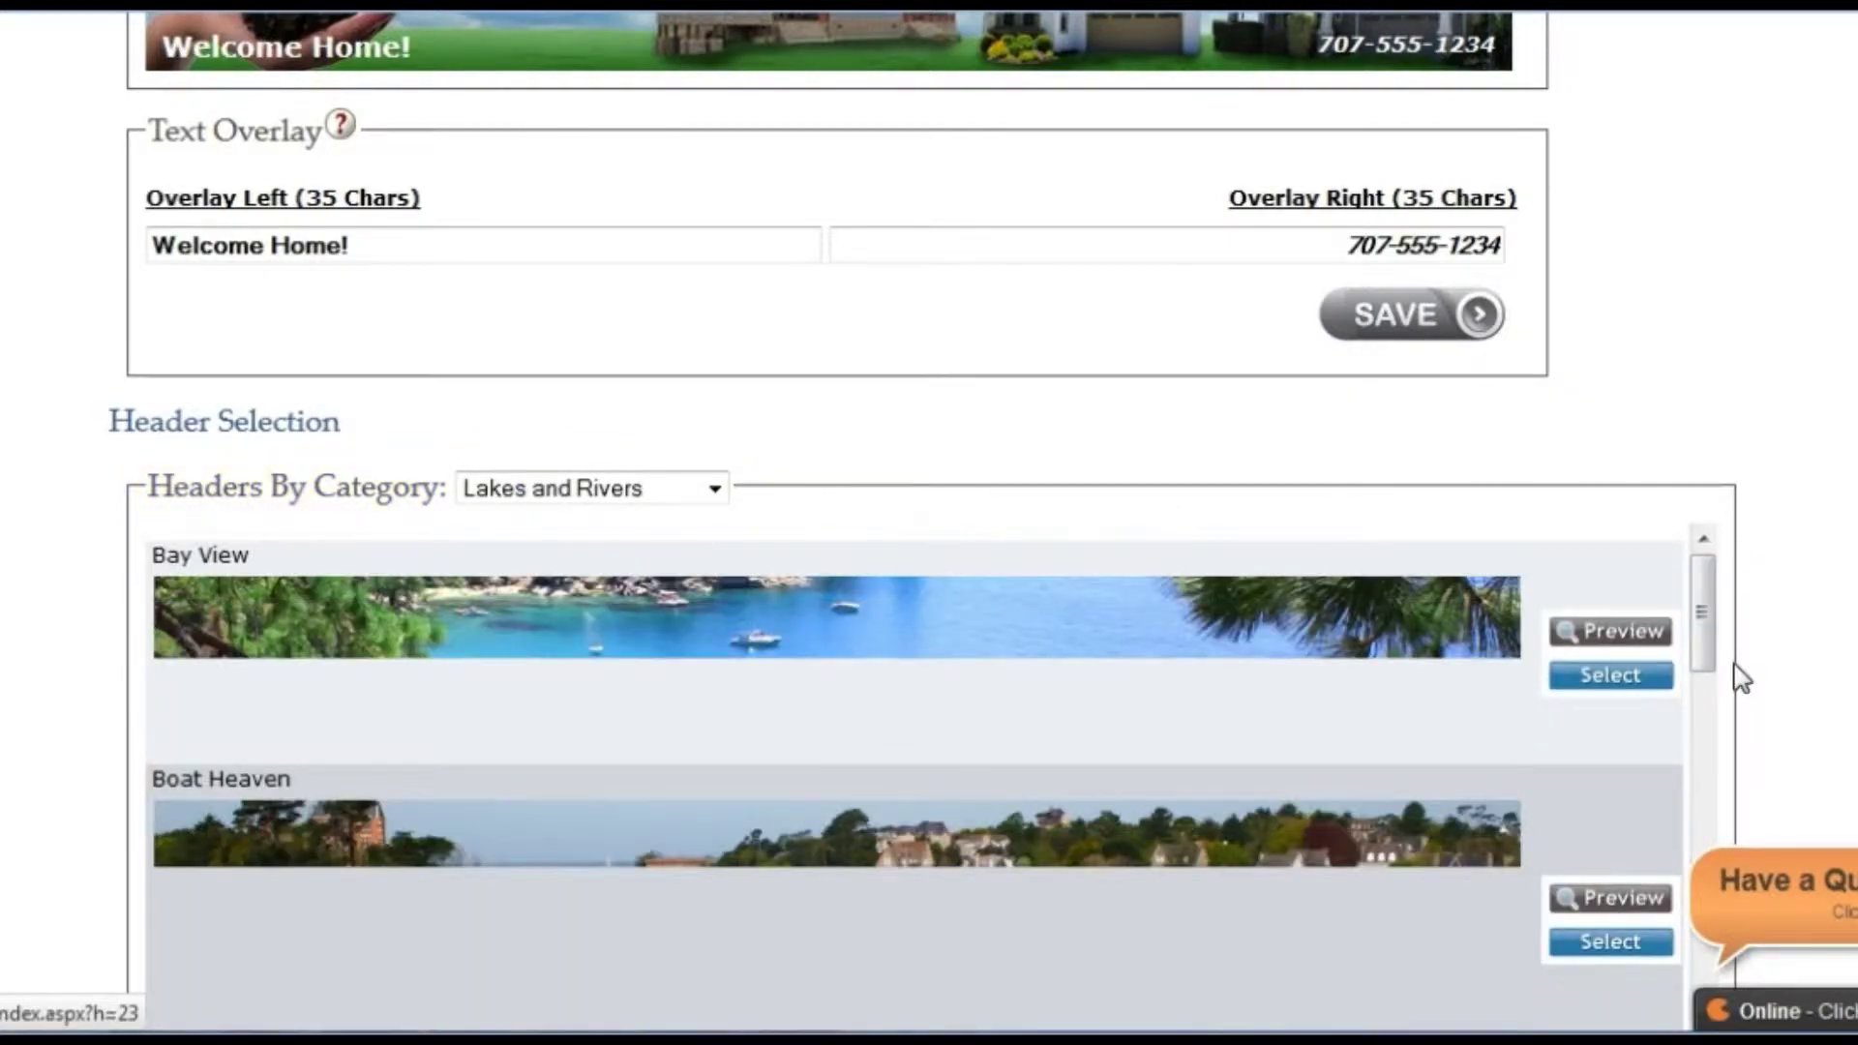
# Step: Browse the Lakes and Rivers thumbnails, keep Neighborhood Sold, and return to Main Menu
pyautogui.scroll(-2, 1743, 677)
pyautogui.scroll(-5, 1742, 689)
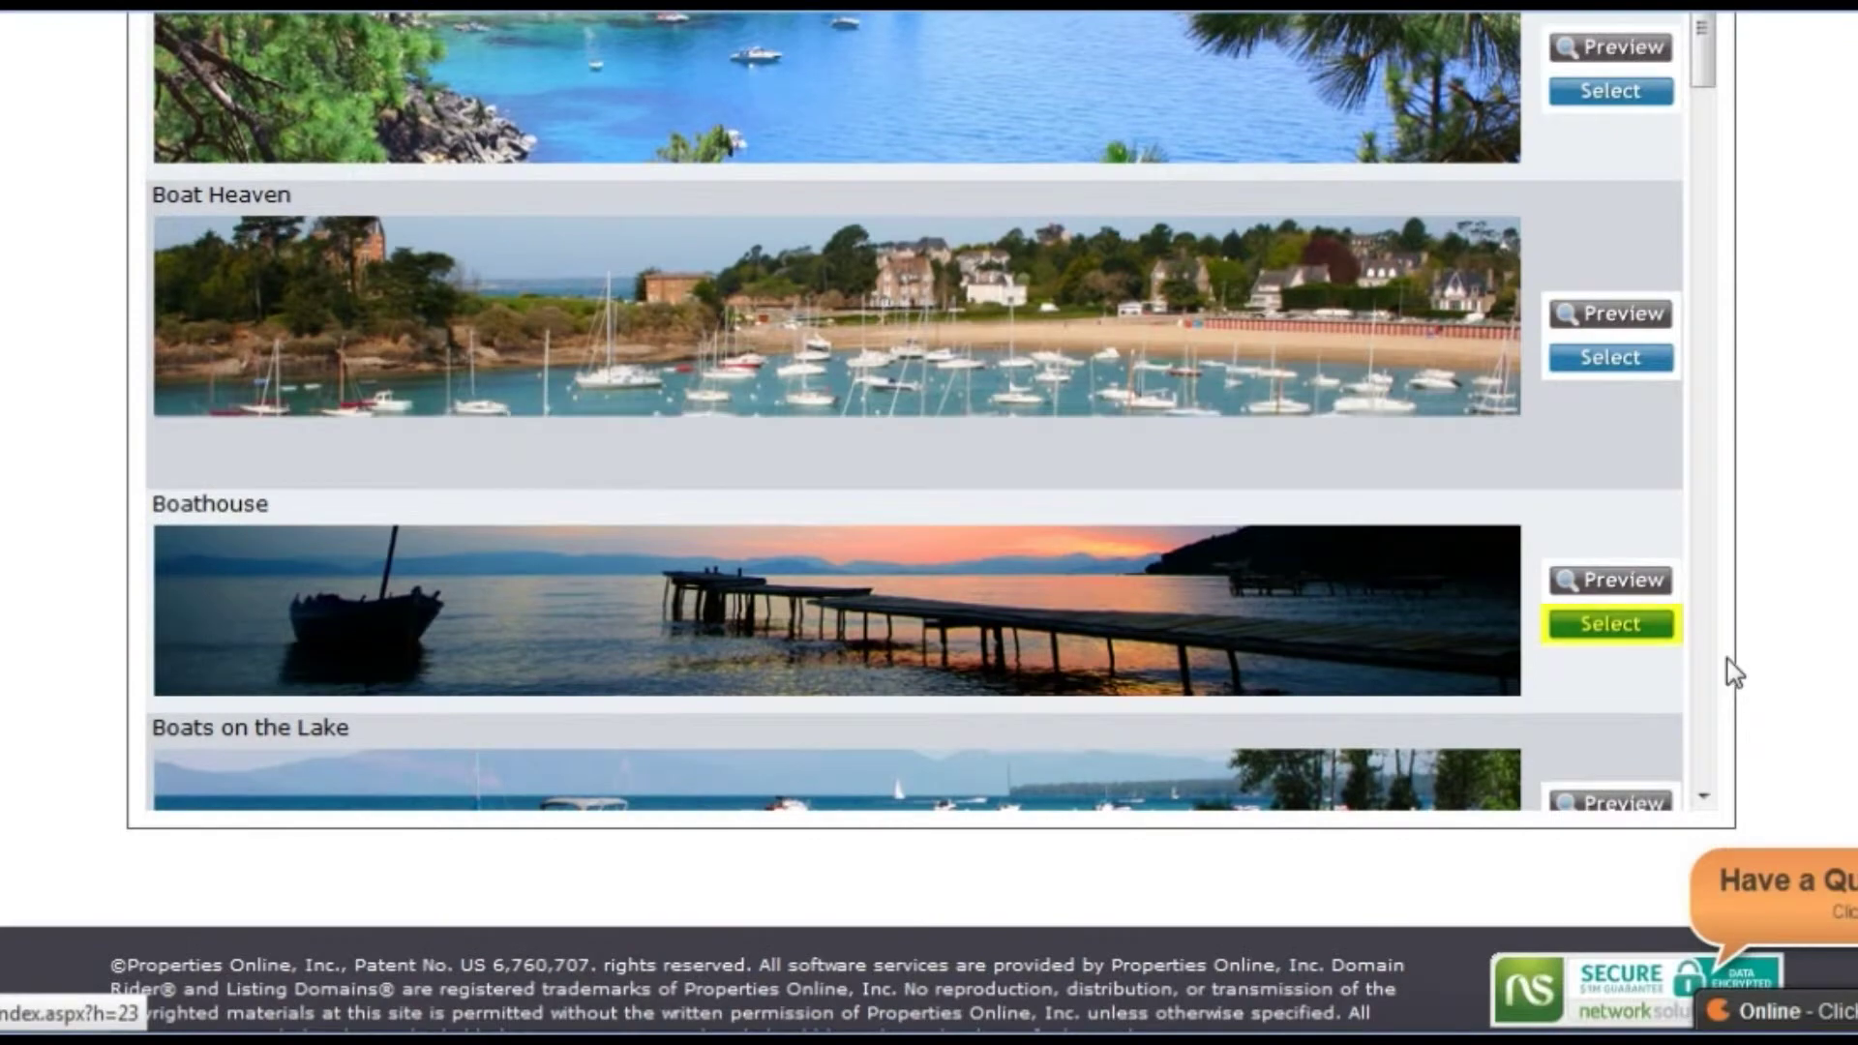
pyautogui.scroll(15, 1592, 58)
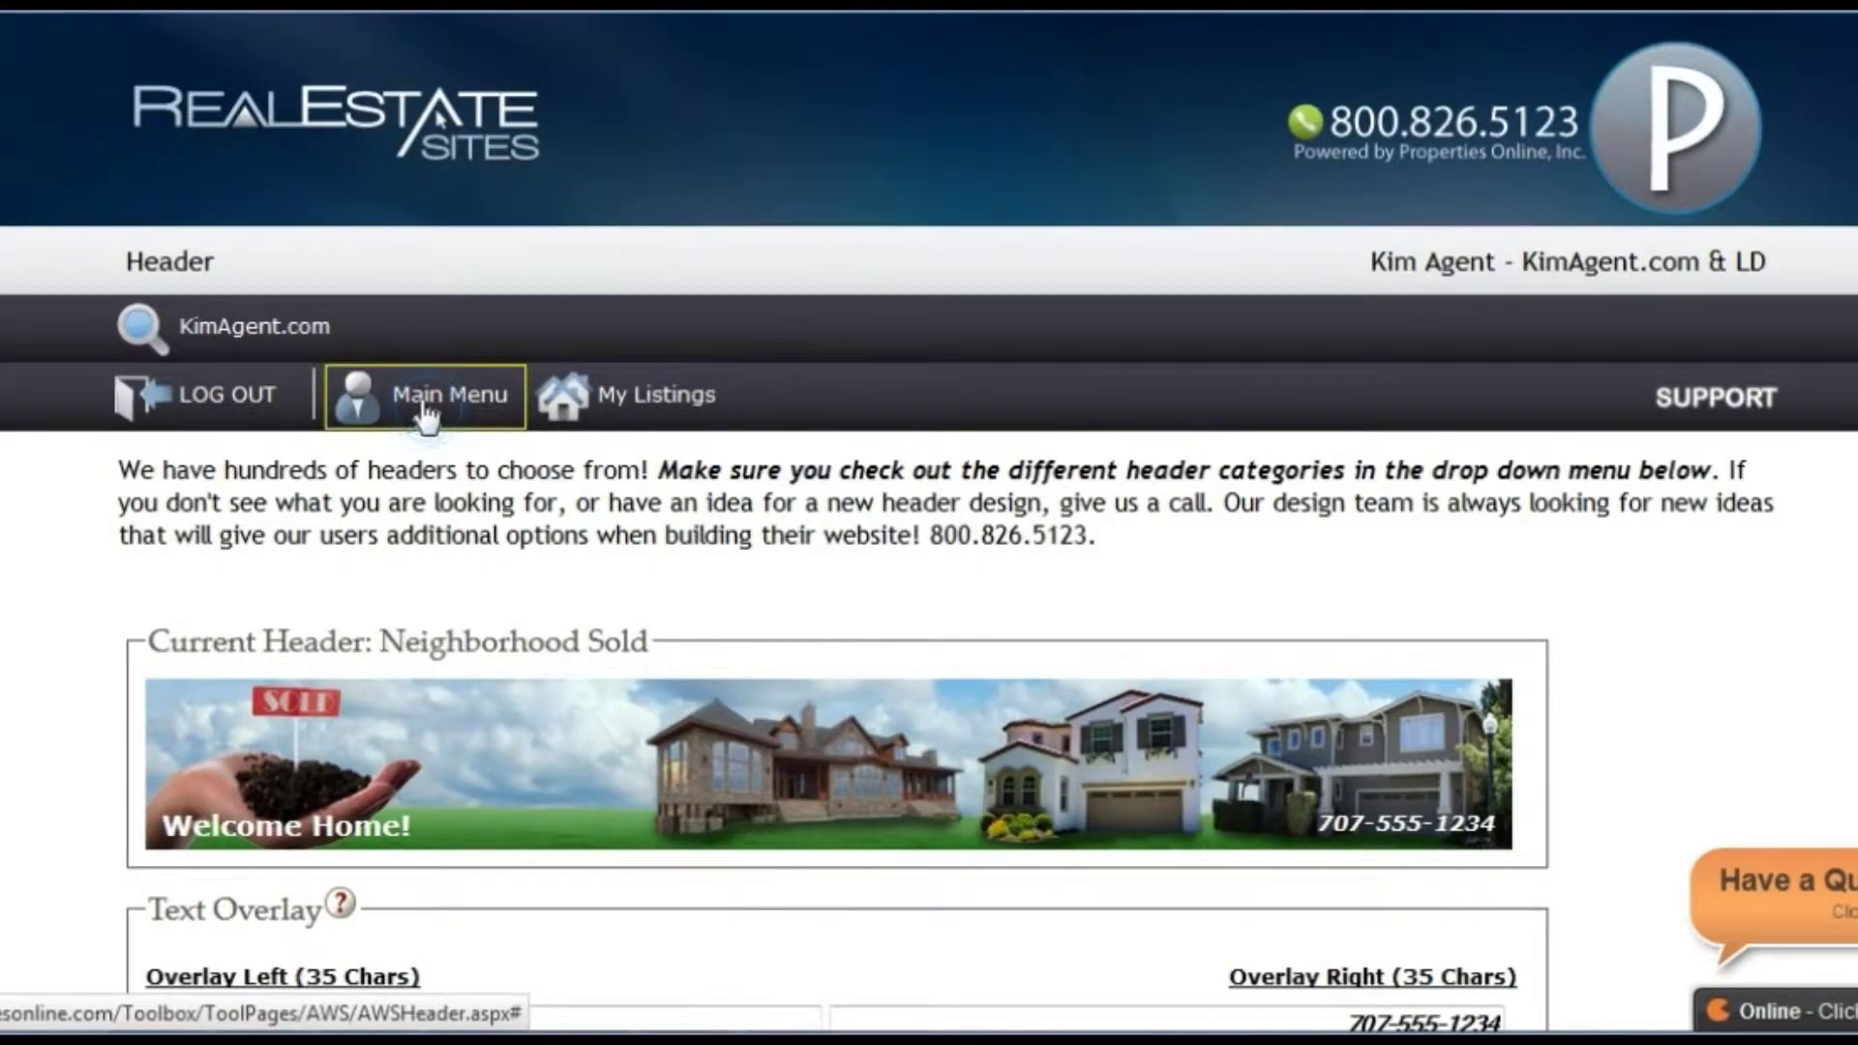
pyautogui.click(423, 414)
# Step: Move Tips 4 Sellers out of the Top Navigation Menu, leaving Short Sales last
pyautogui.scroll(-2, 481, 668)
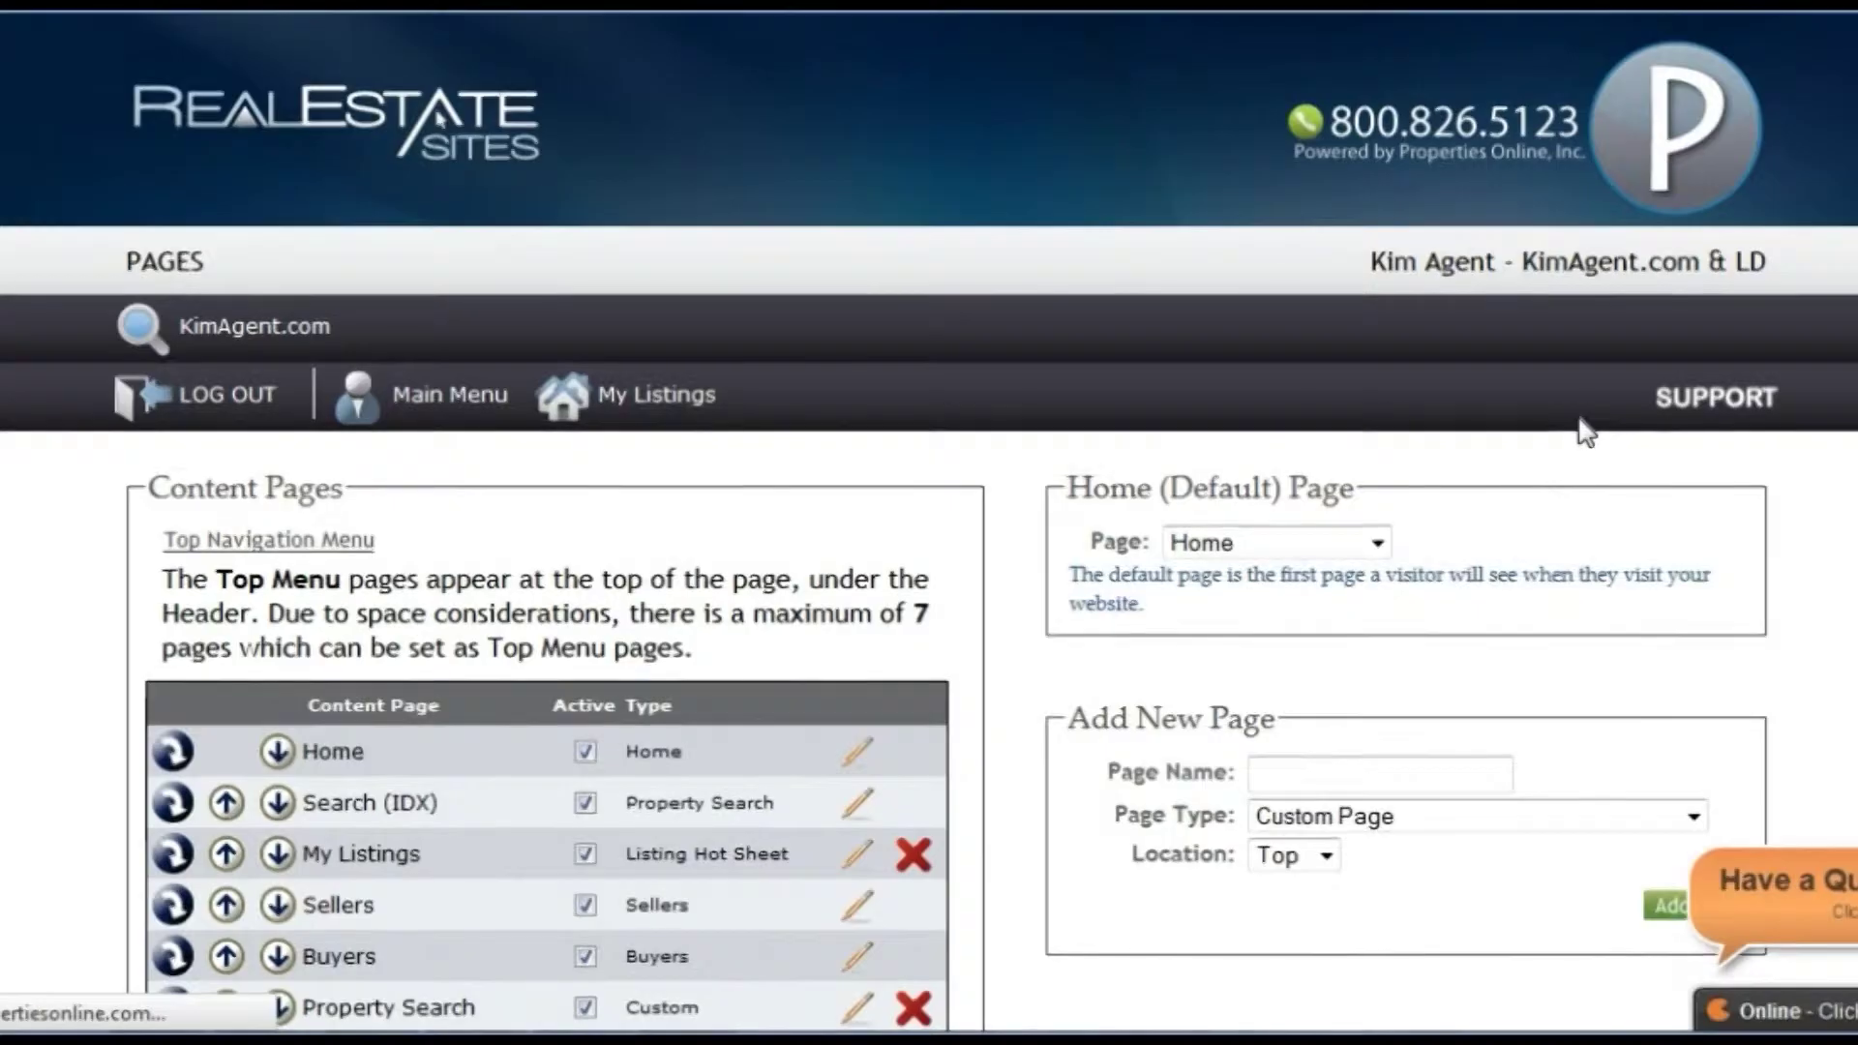
pyautogui.scroll(-4, 929, 523)
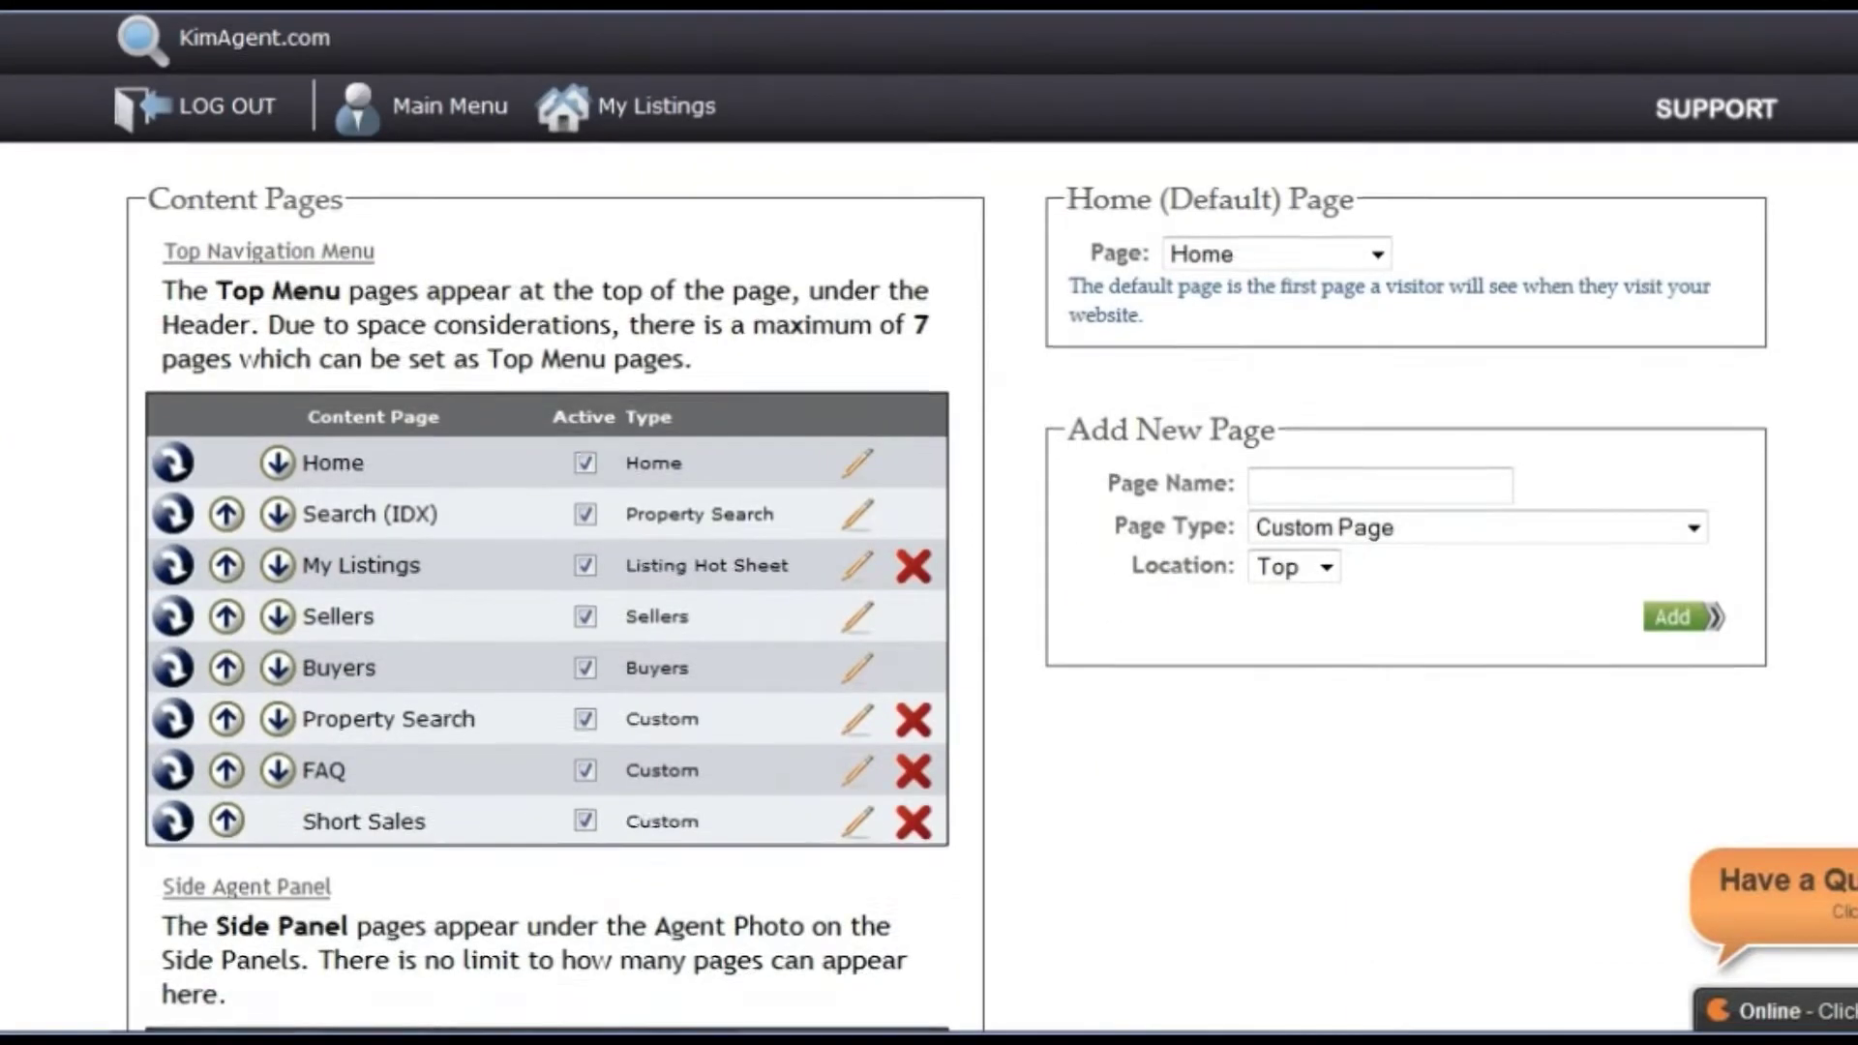
pyautogui.scroll(-3, 929, 522)
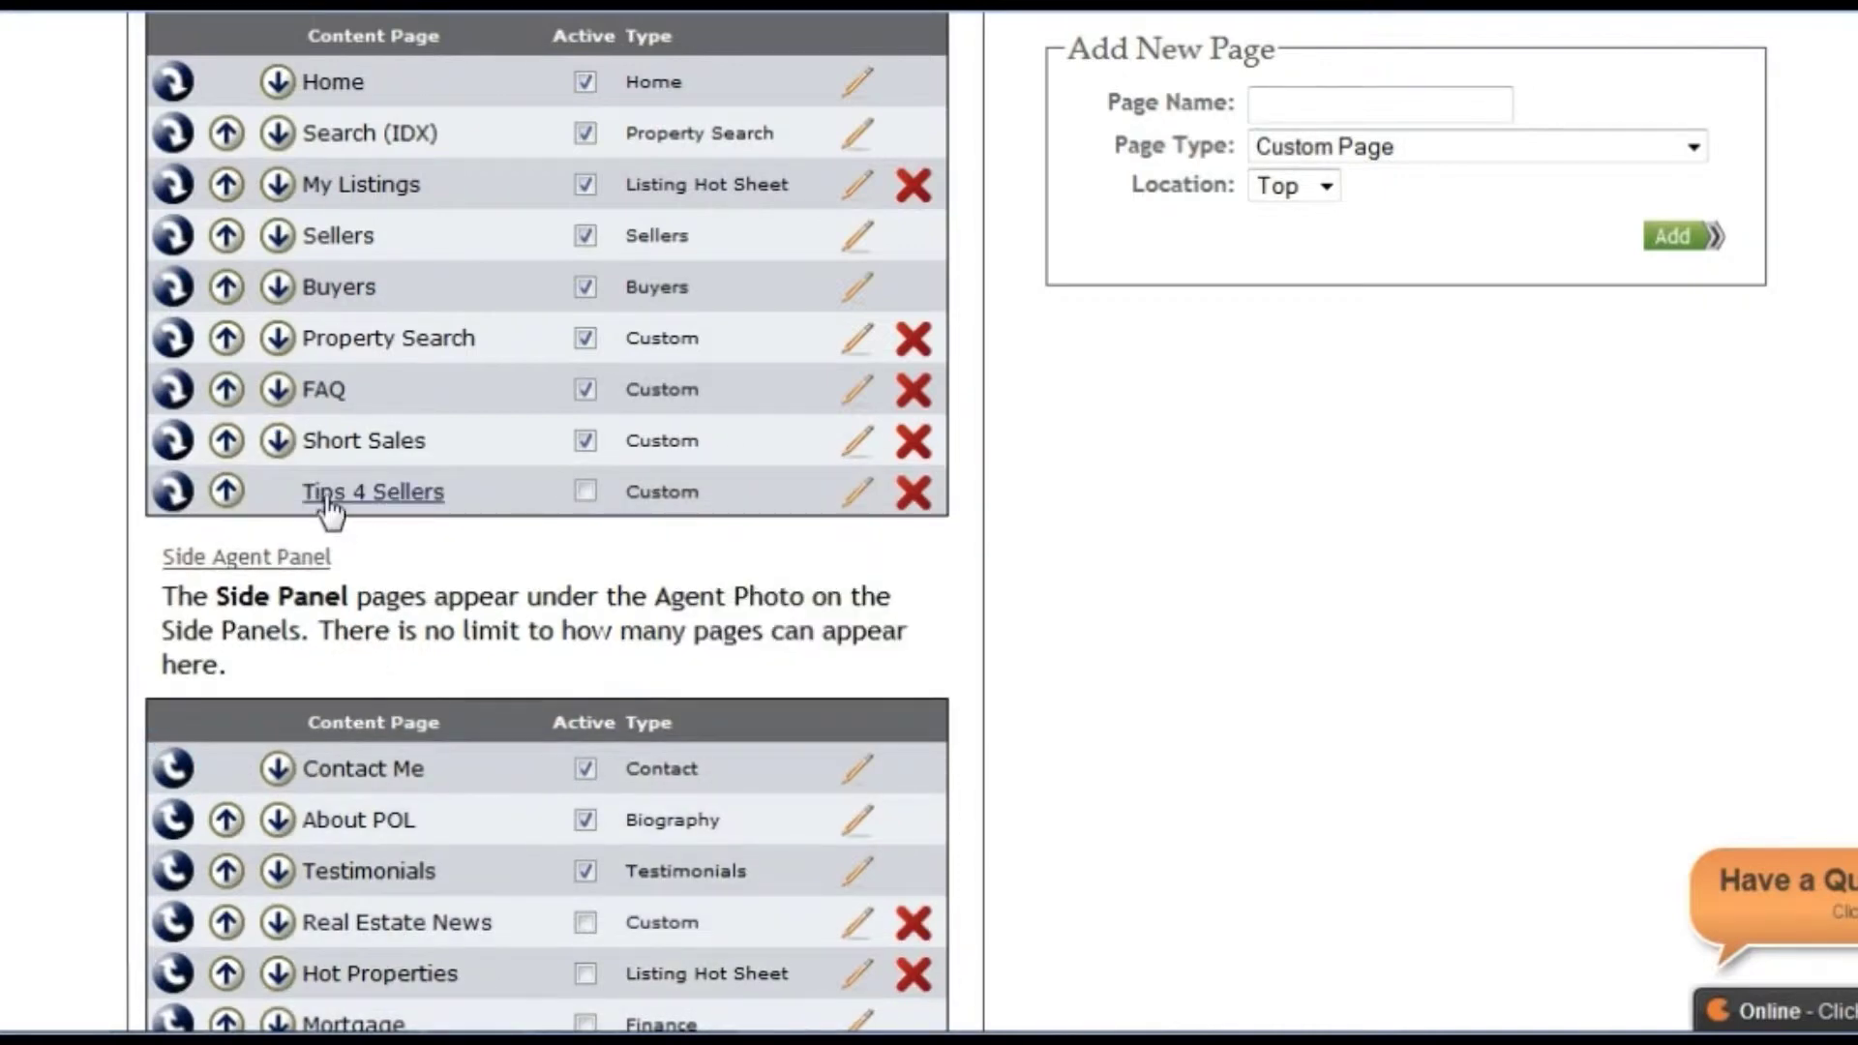
pyautogui.click(225, 492)
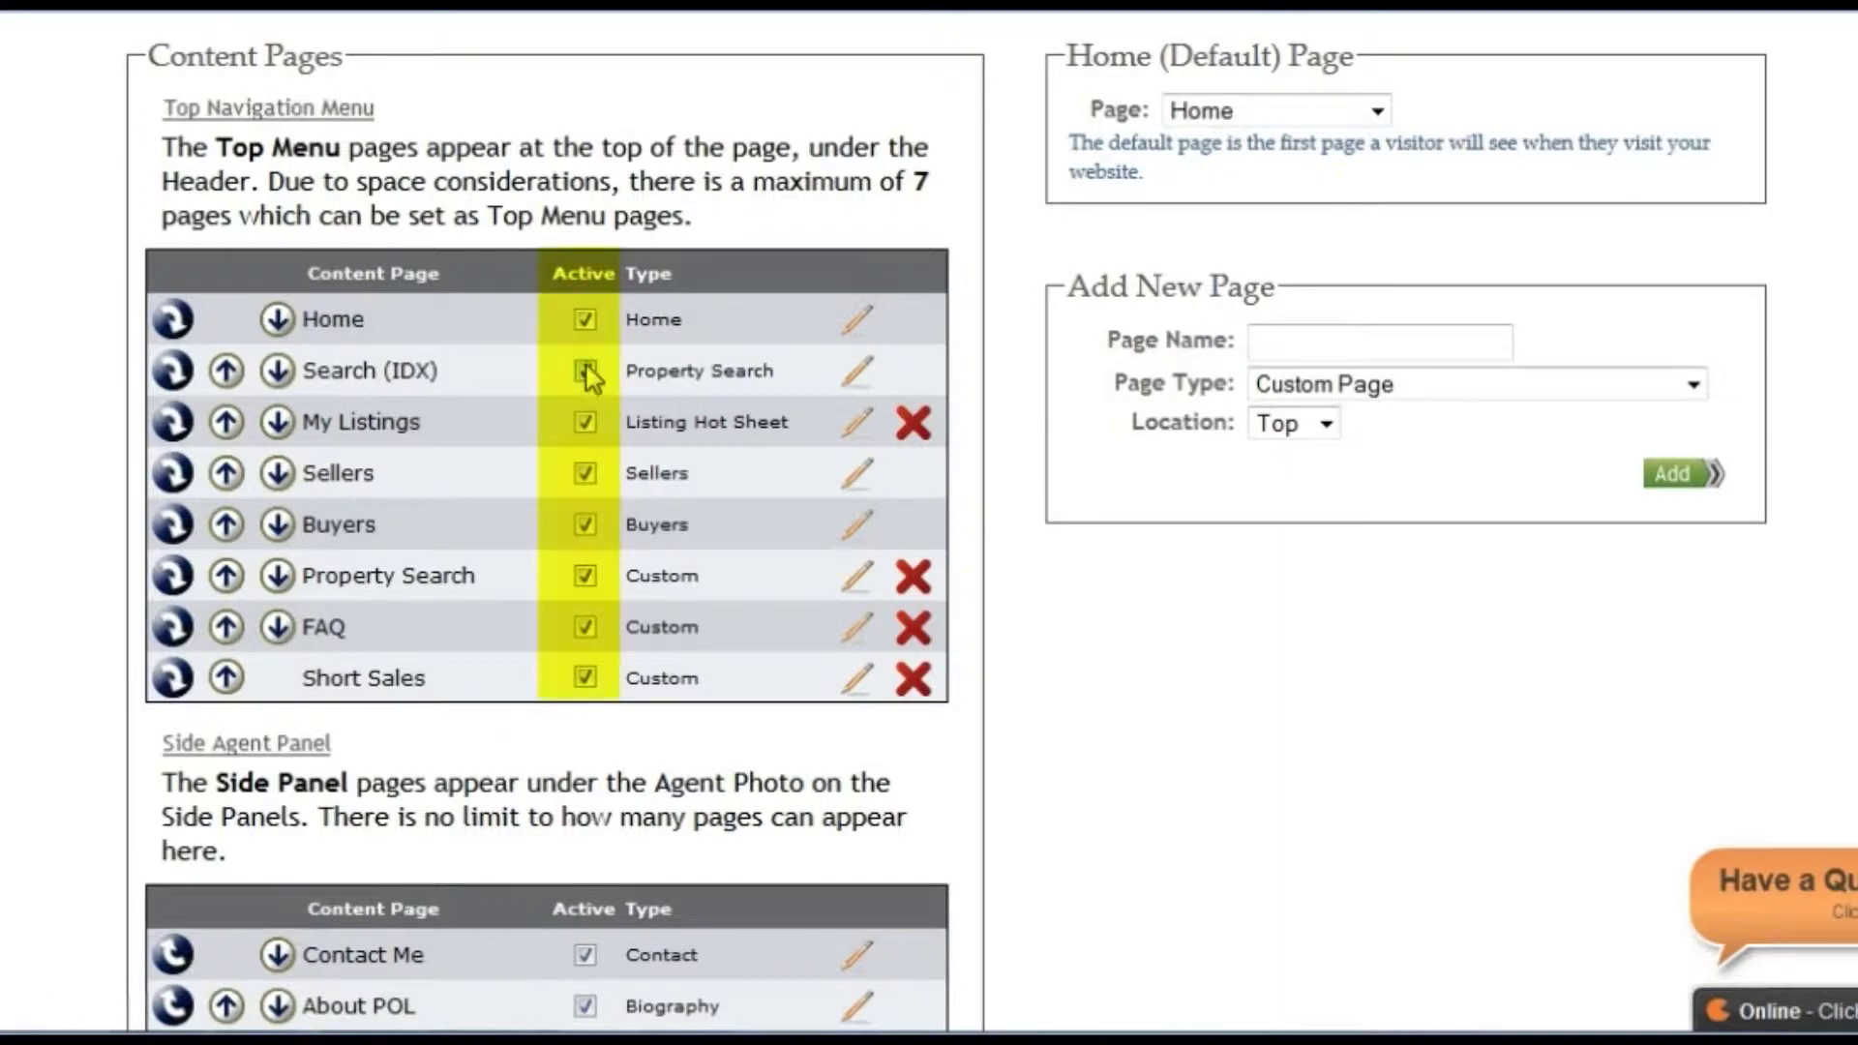
pyautogui.click(585, 371)
pyautogui.scroll(-2, 1300, 346)
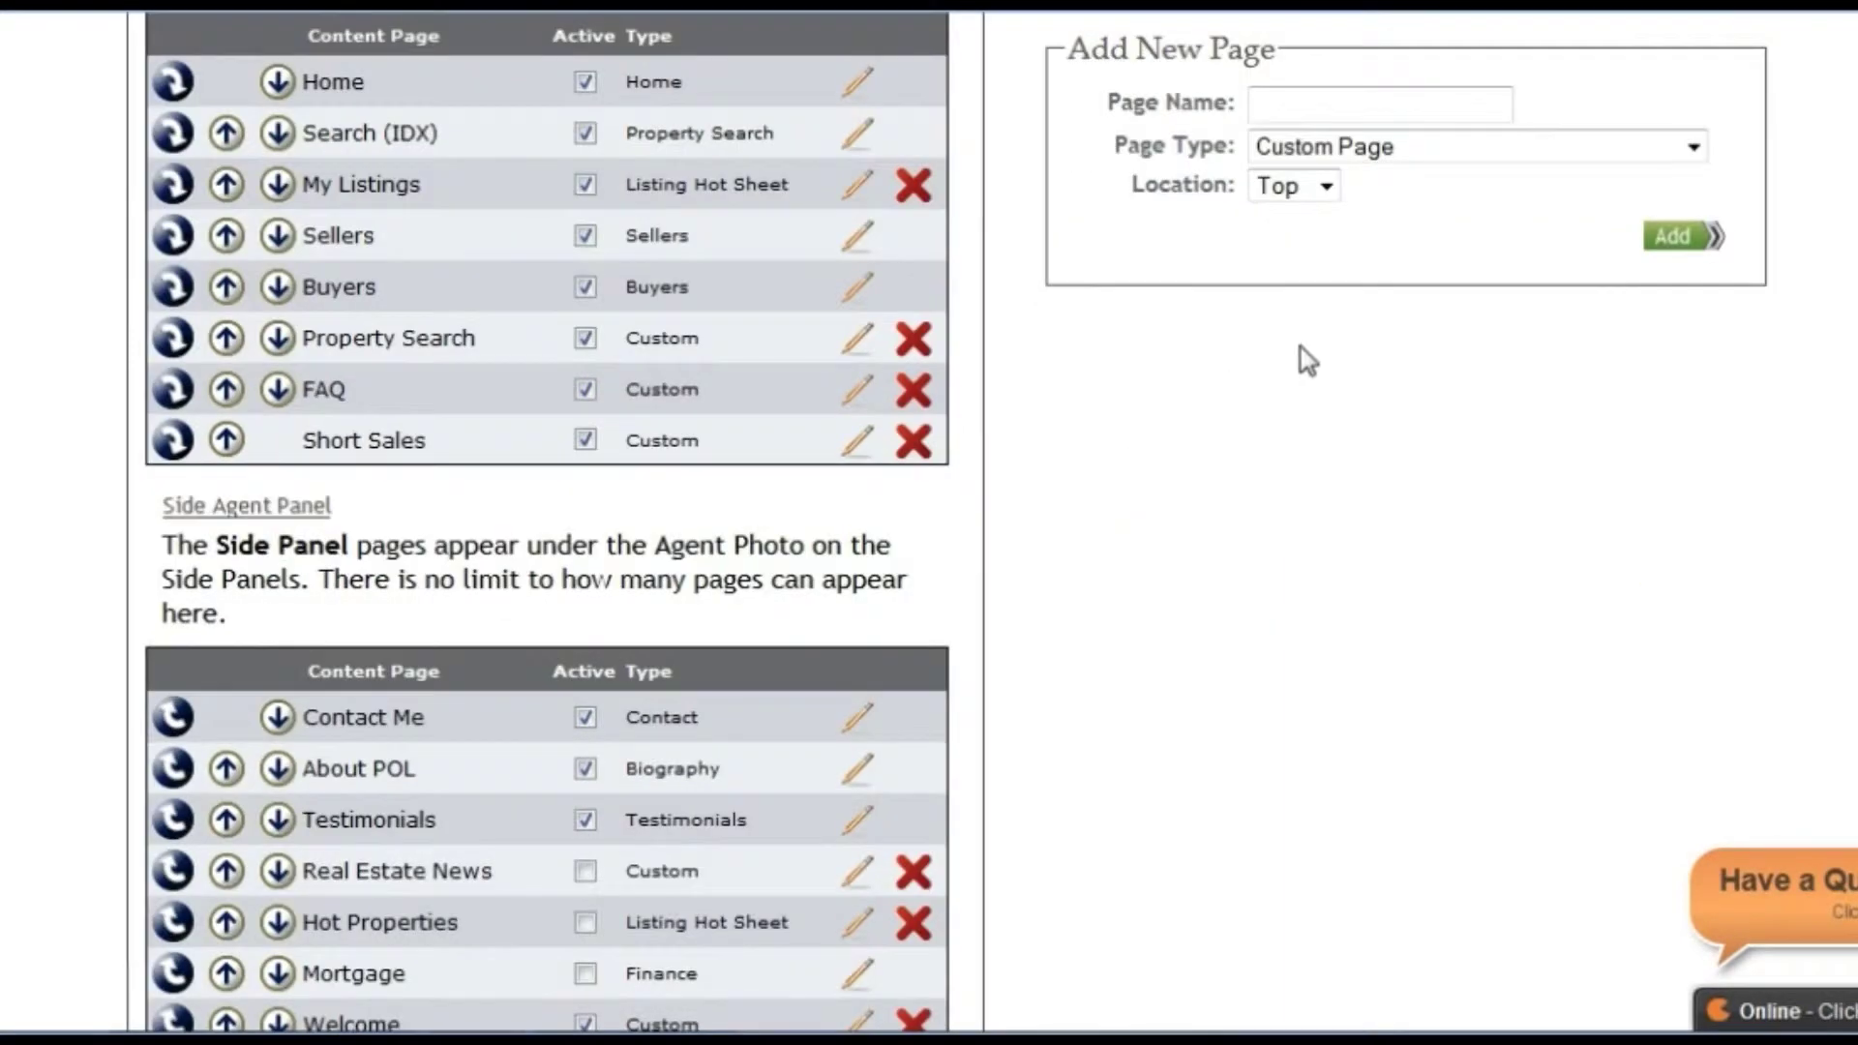
pyautogui.scroll(5, 1311, 170)
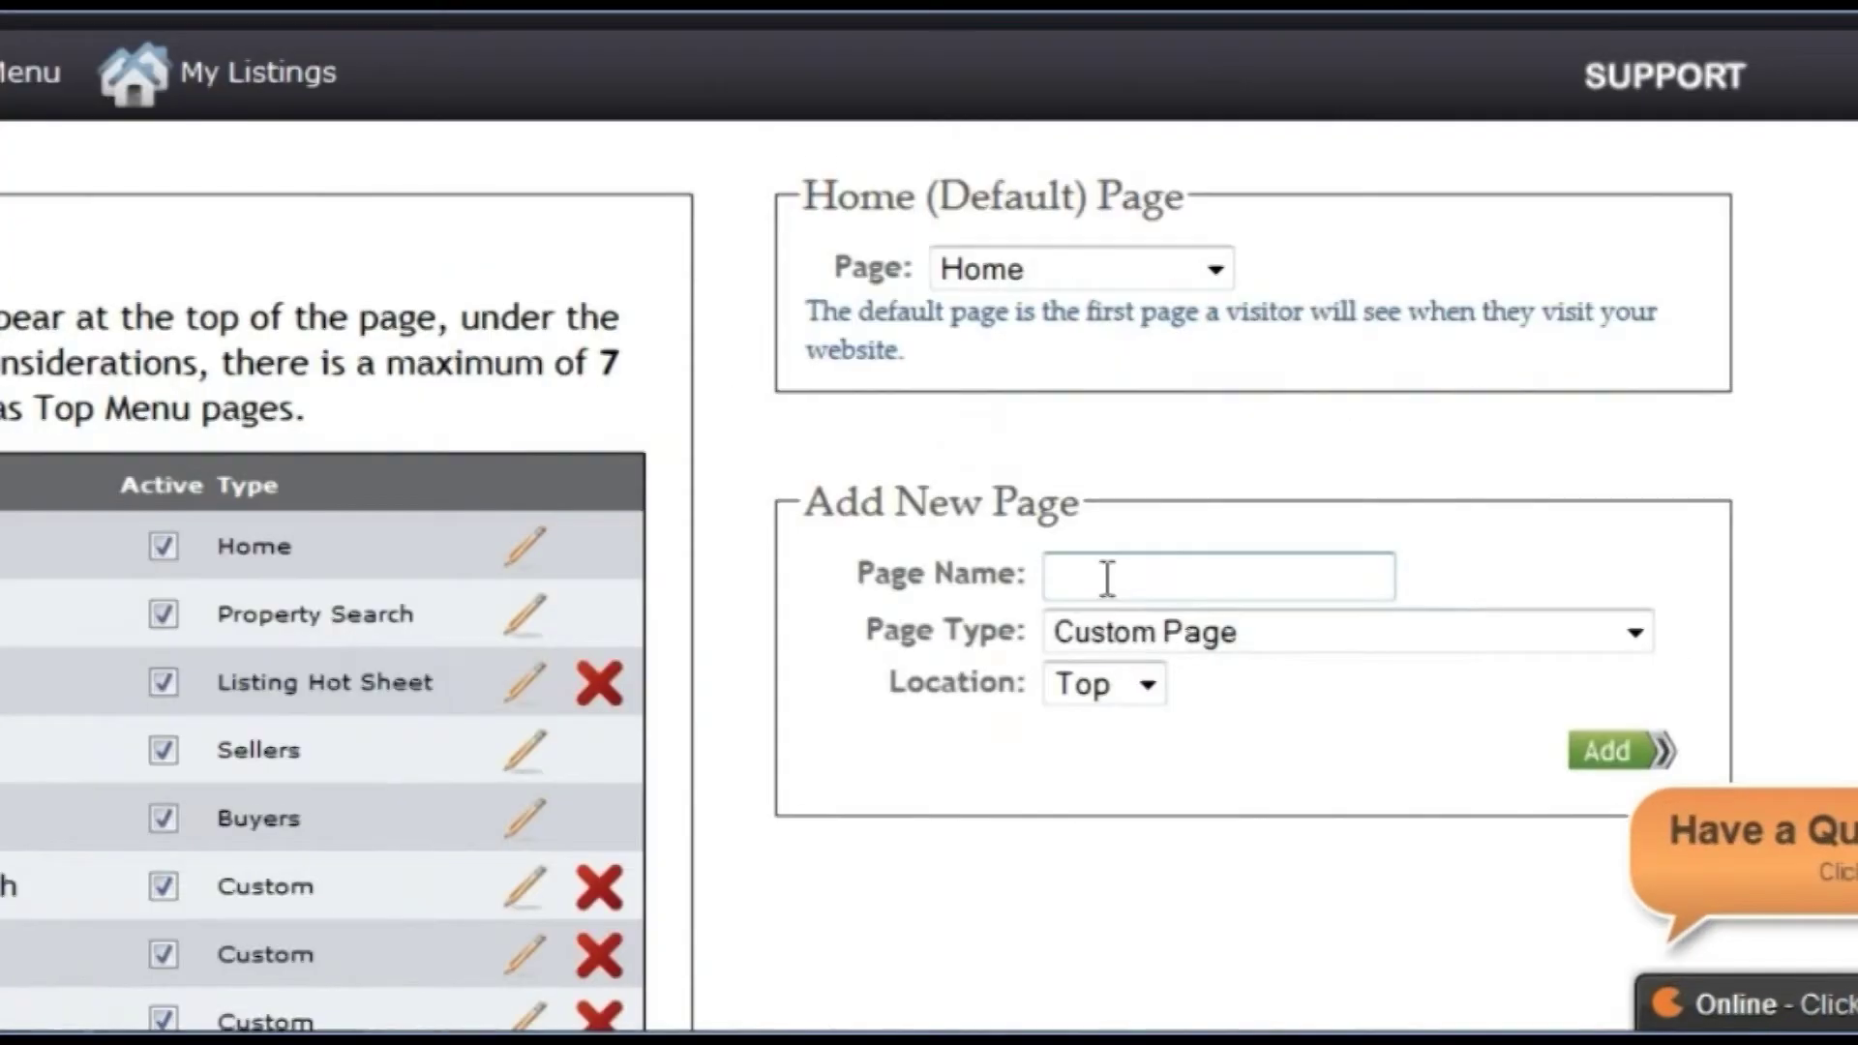
# Step: Add a Custom Page named 'My New Page' with location Top
pyautogui.click(1108, 579)
pyautogui.write('M')
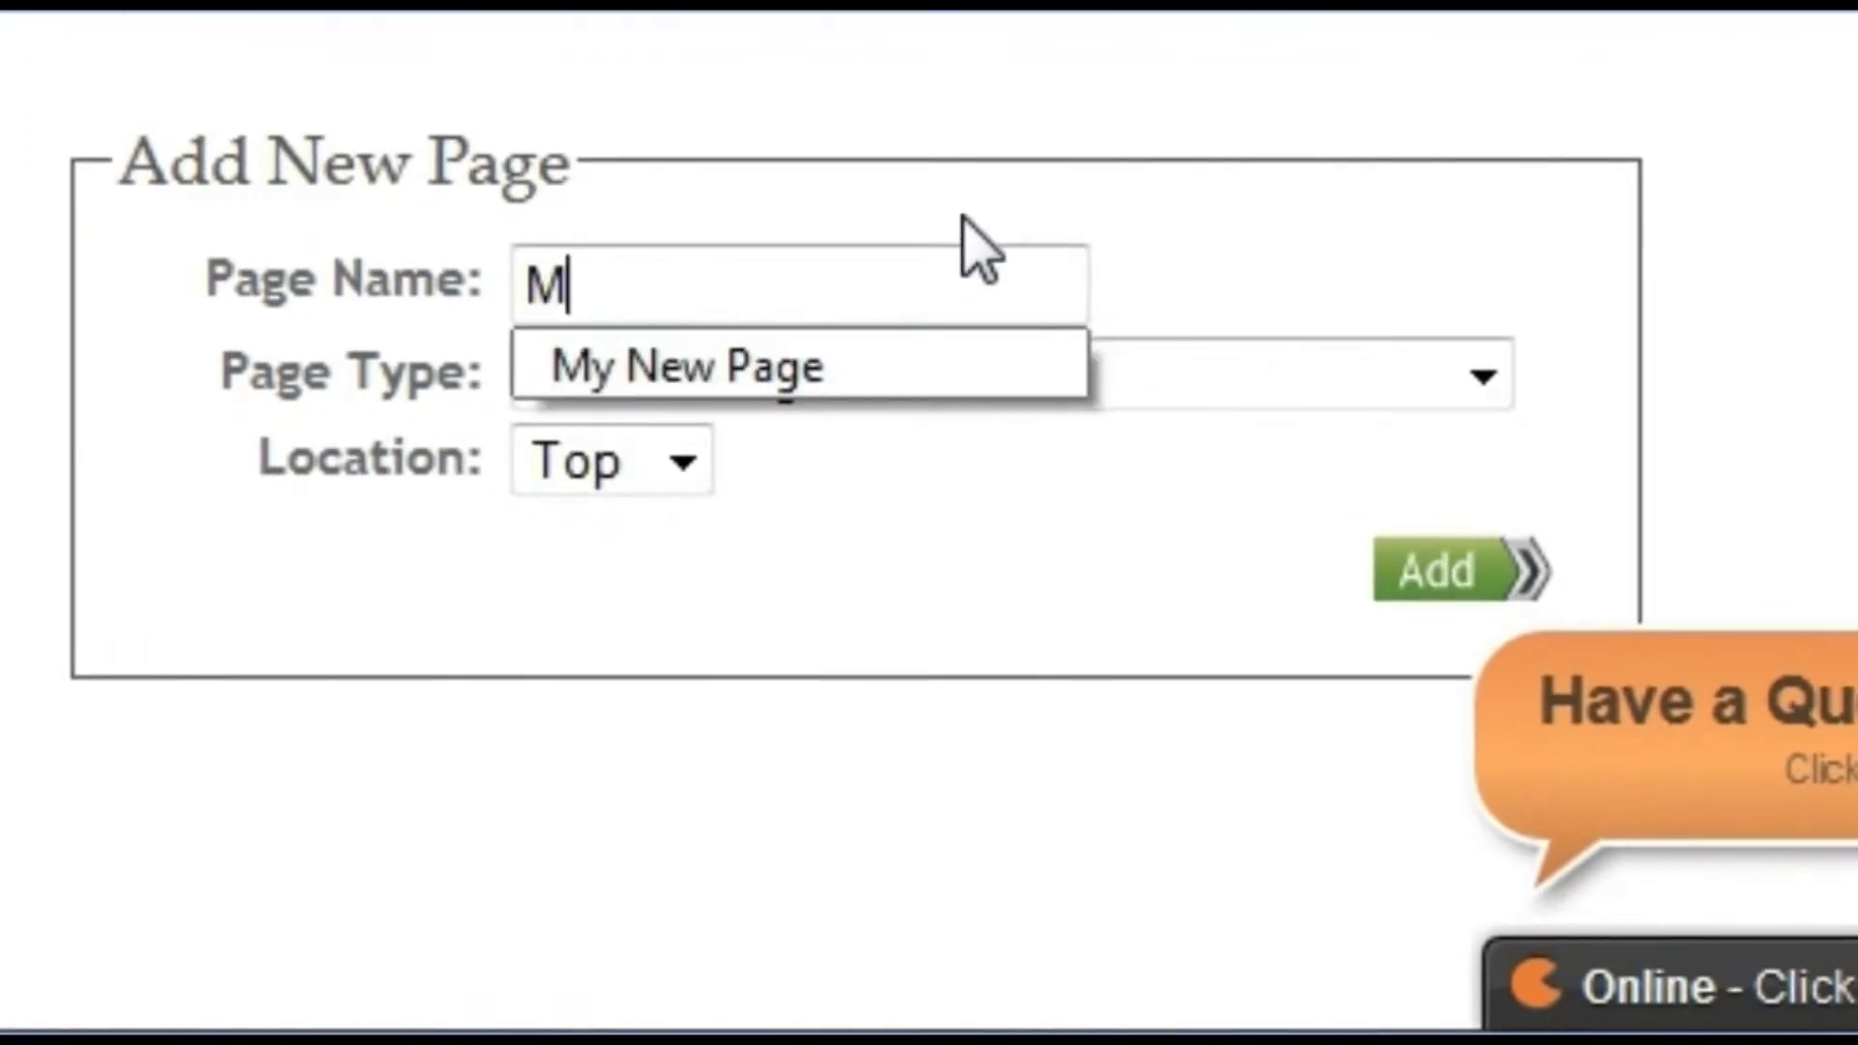
pyautogui.write('y New Page')
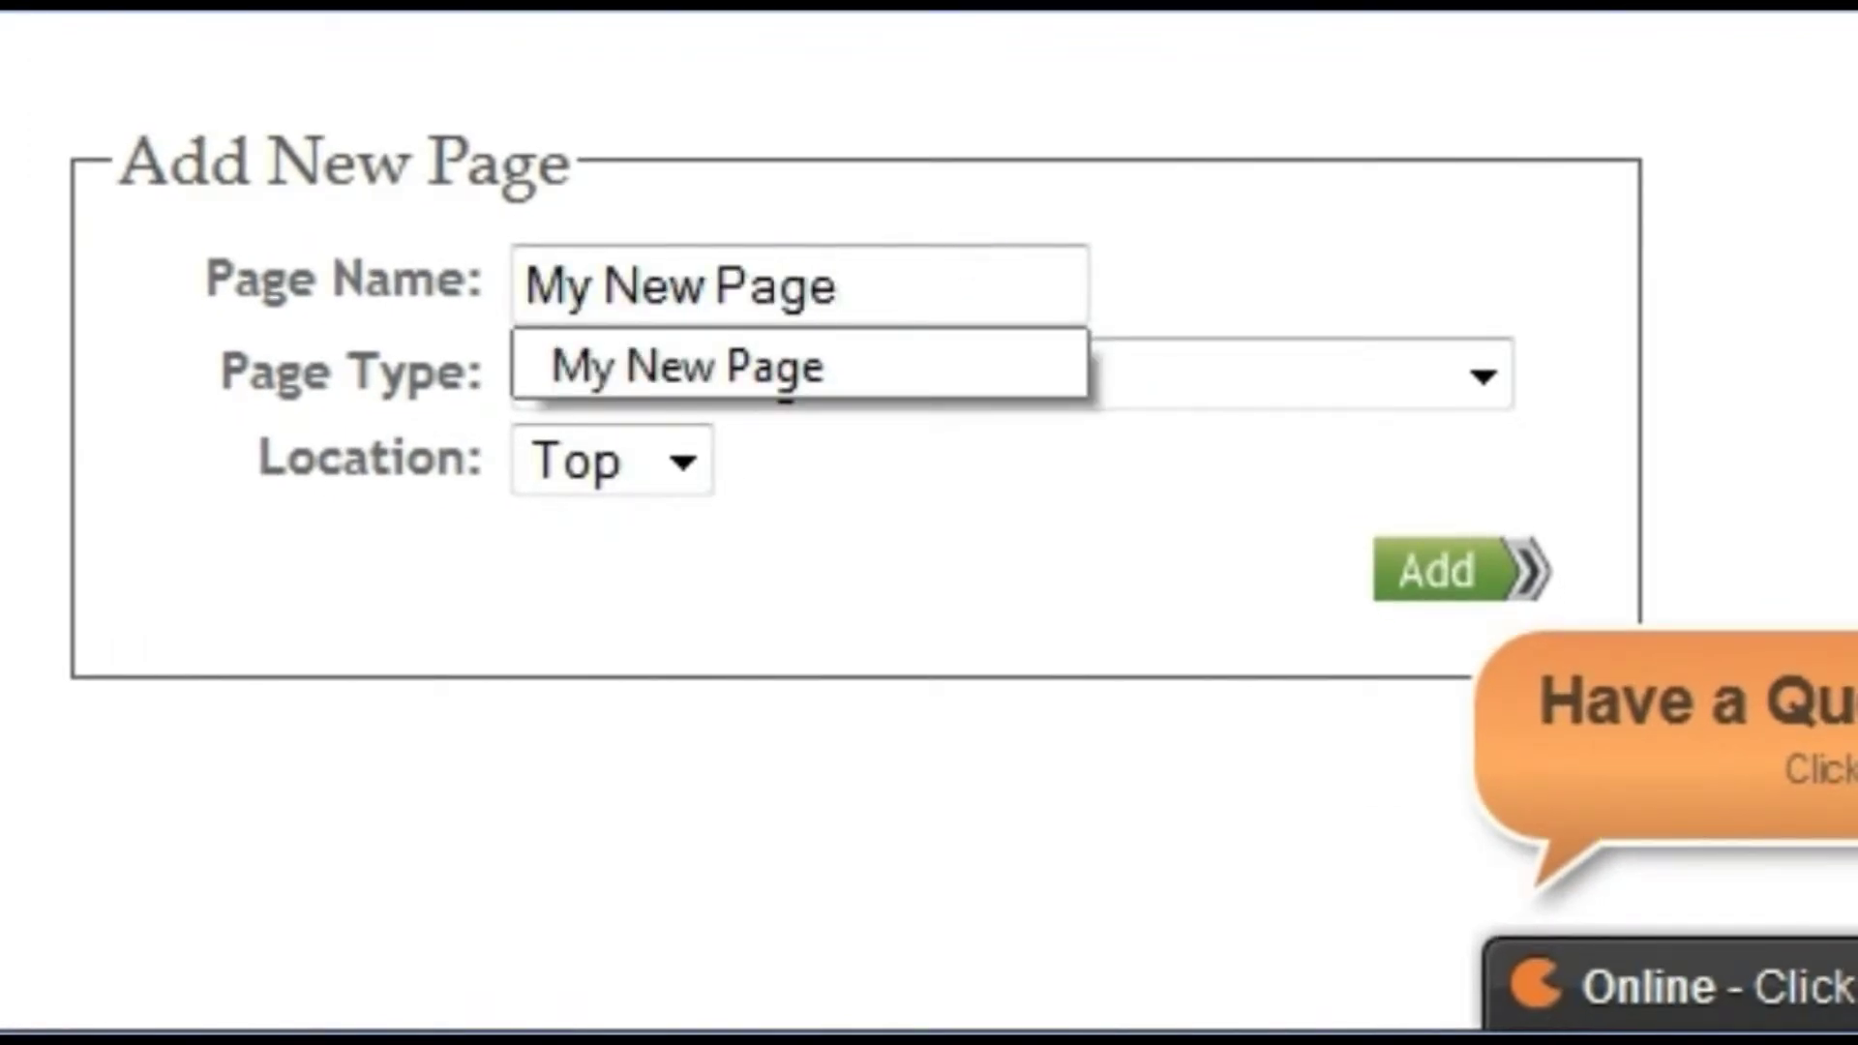
pyautogui.press('Tab')
pyautogui.click(1025, 406)
pyautogui.click(1025, 411)
pyautogui.click(638, 465)
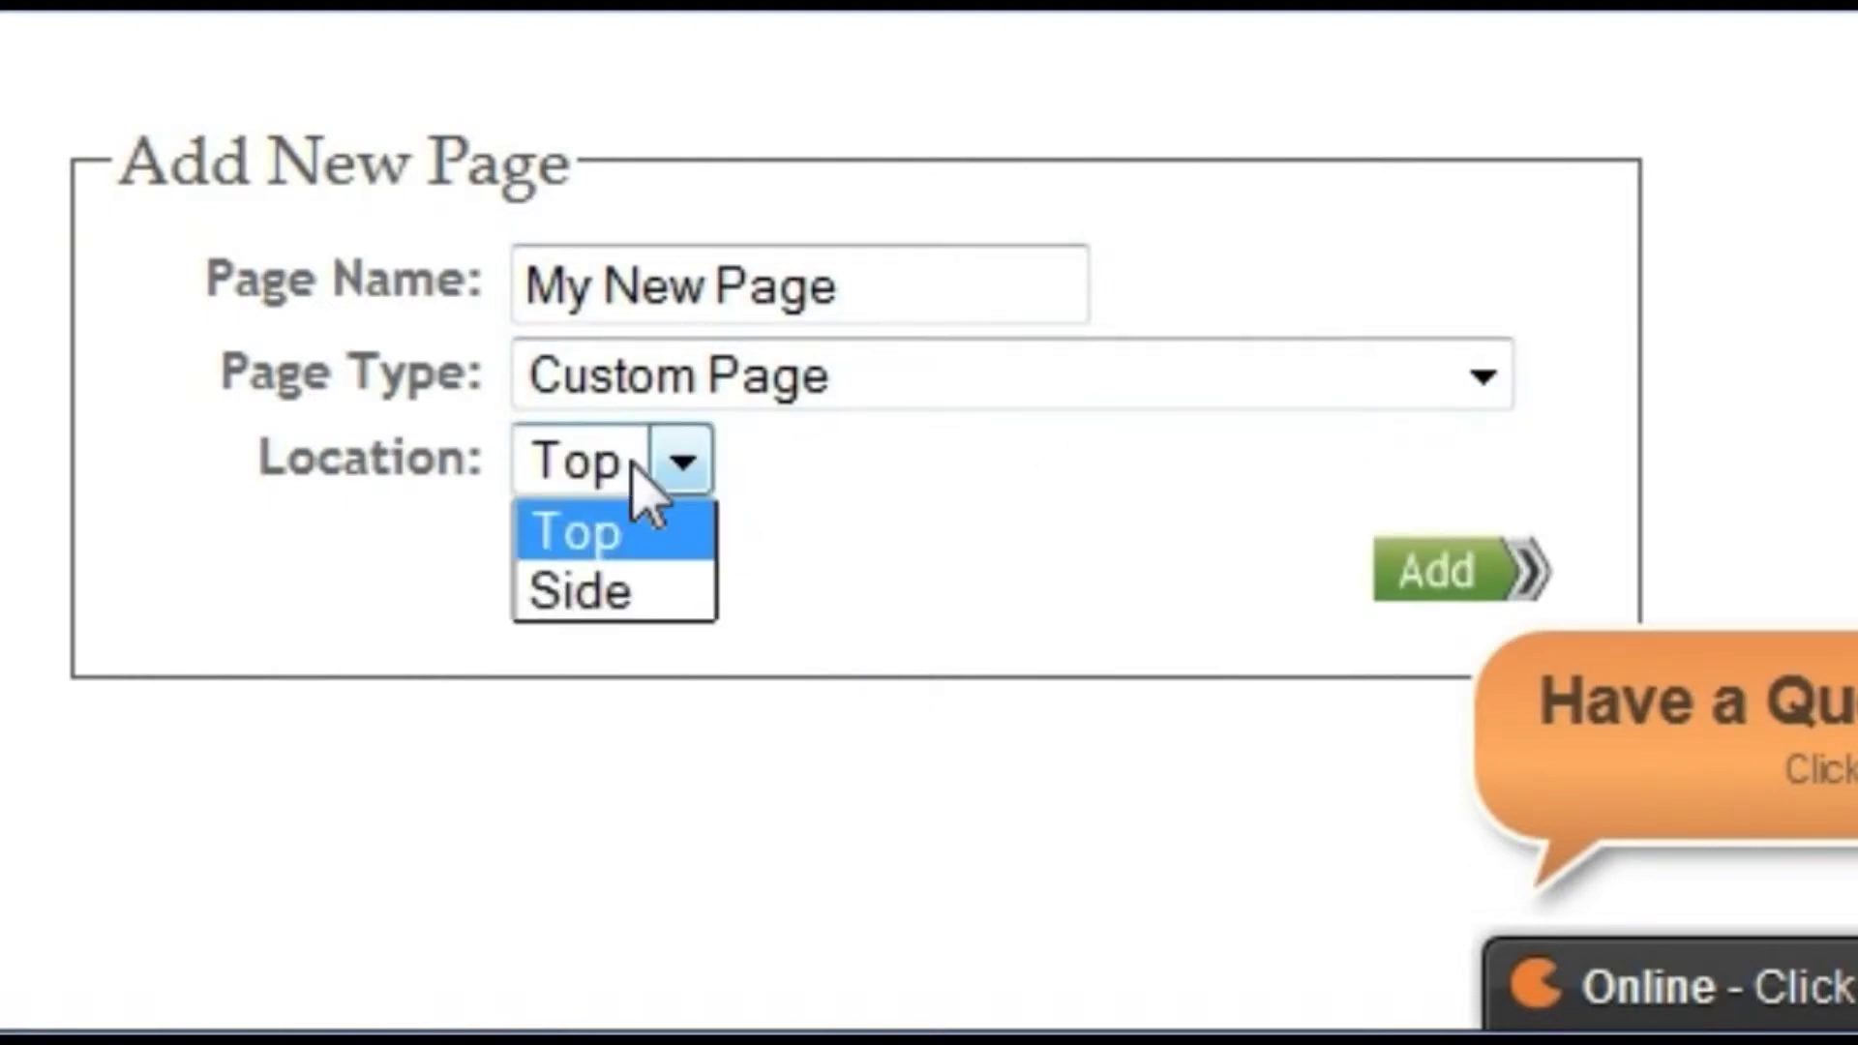
pyautogui.click(634, 463)
pyautogui.click(1437, 571)
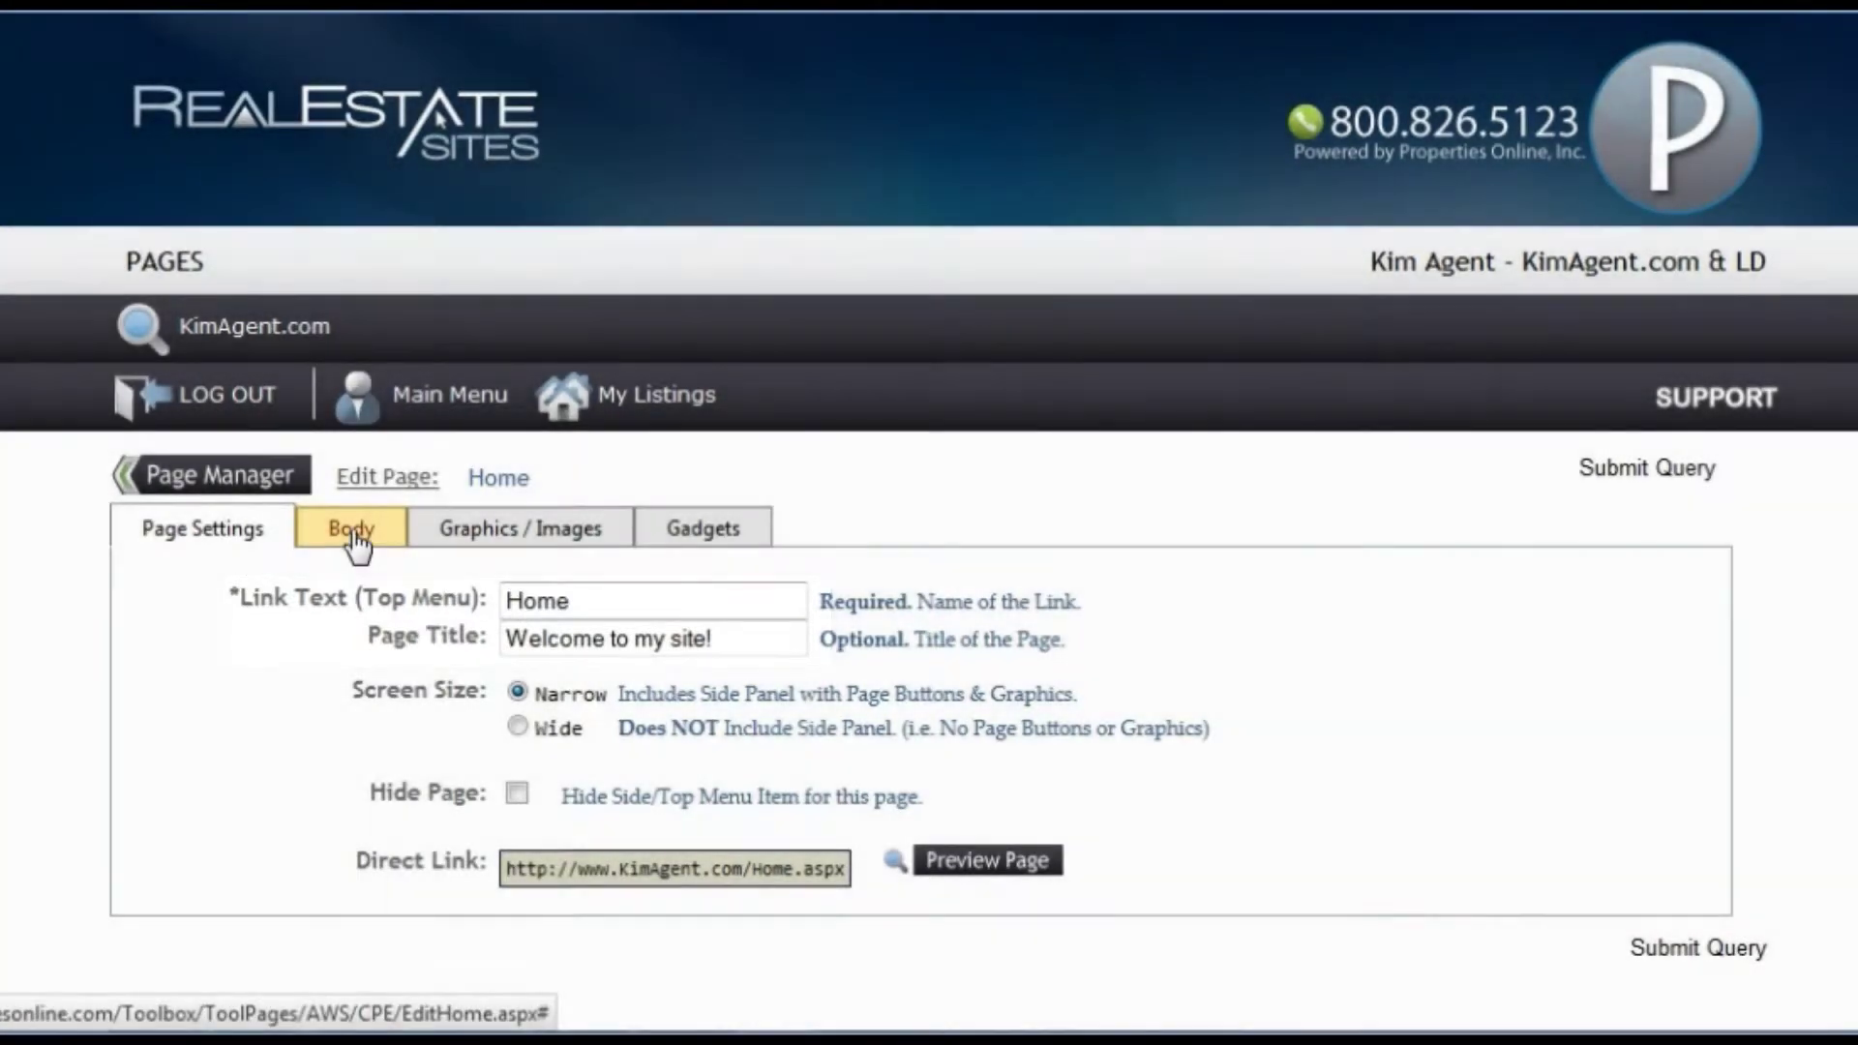
# Step: View Home's body text and images: Opportunity Knocking - Wide primary, Misc - Door Keys secondary
pyautogui.click(354, 540)
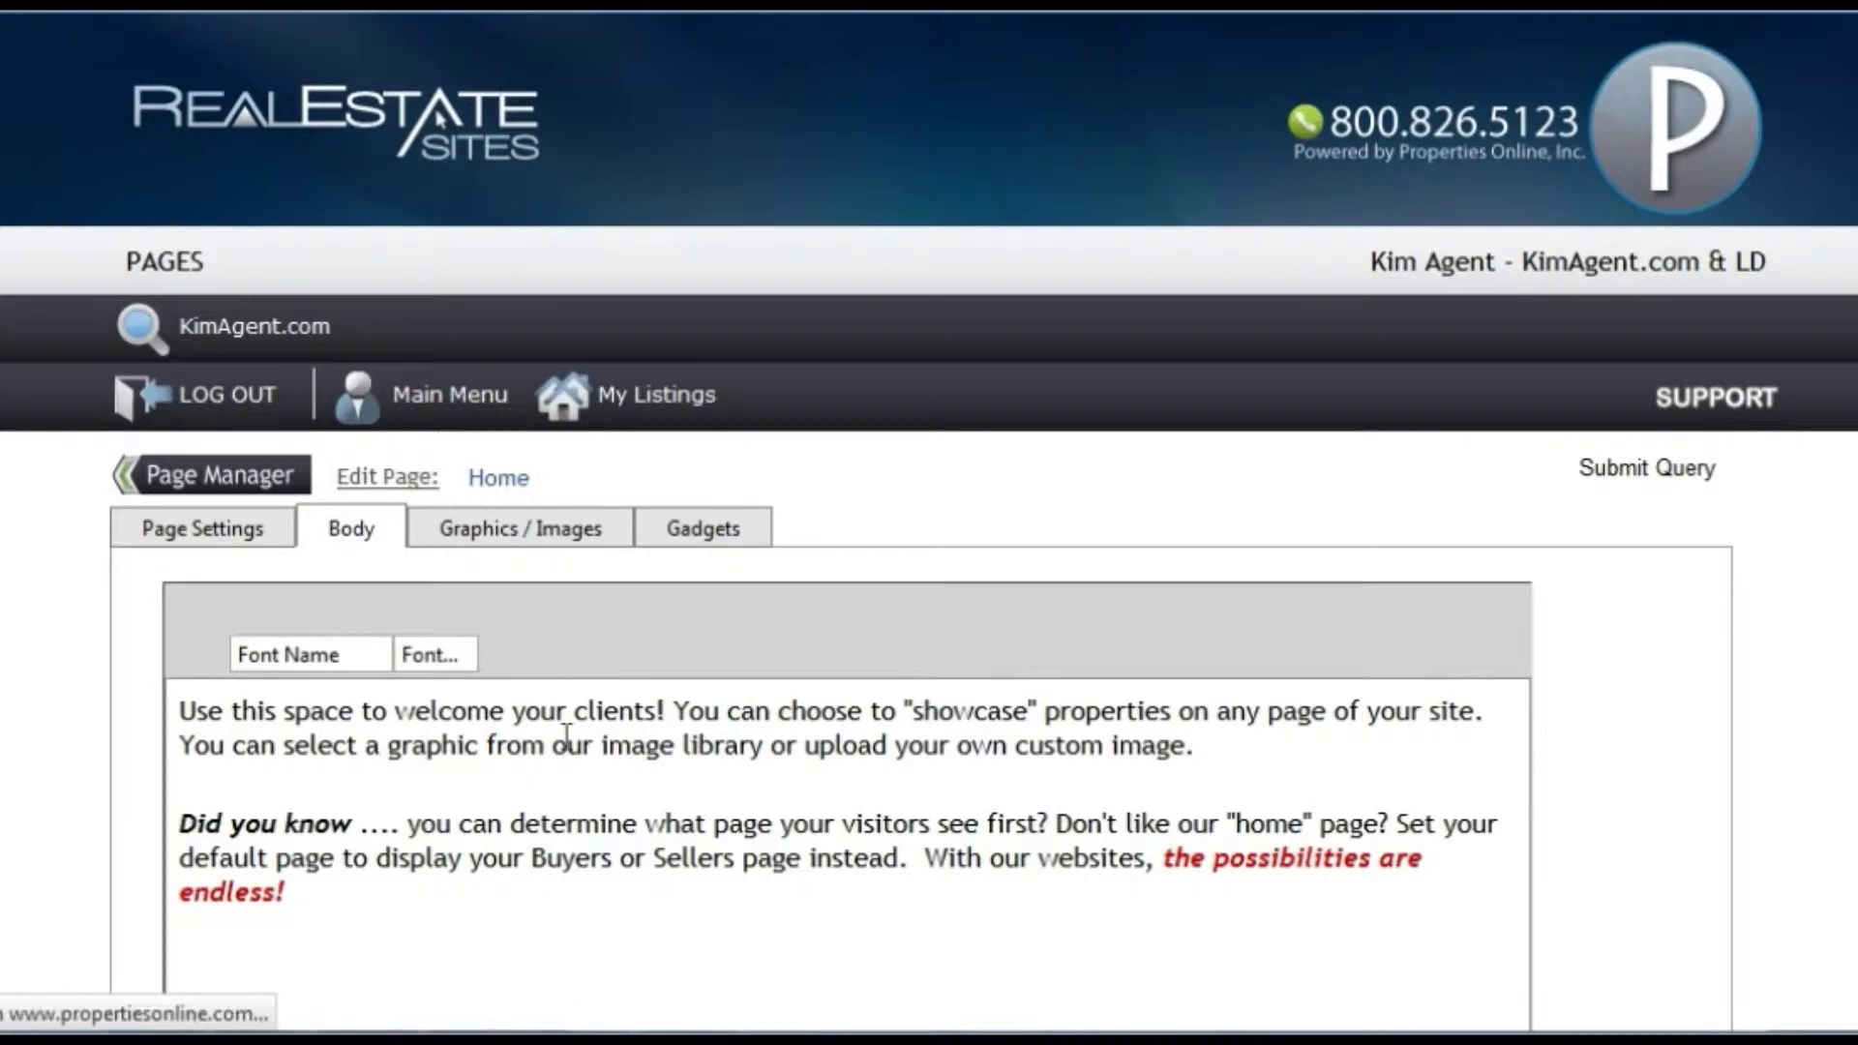
pyautogui.scroll(-2, 567, 734)
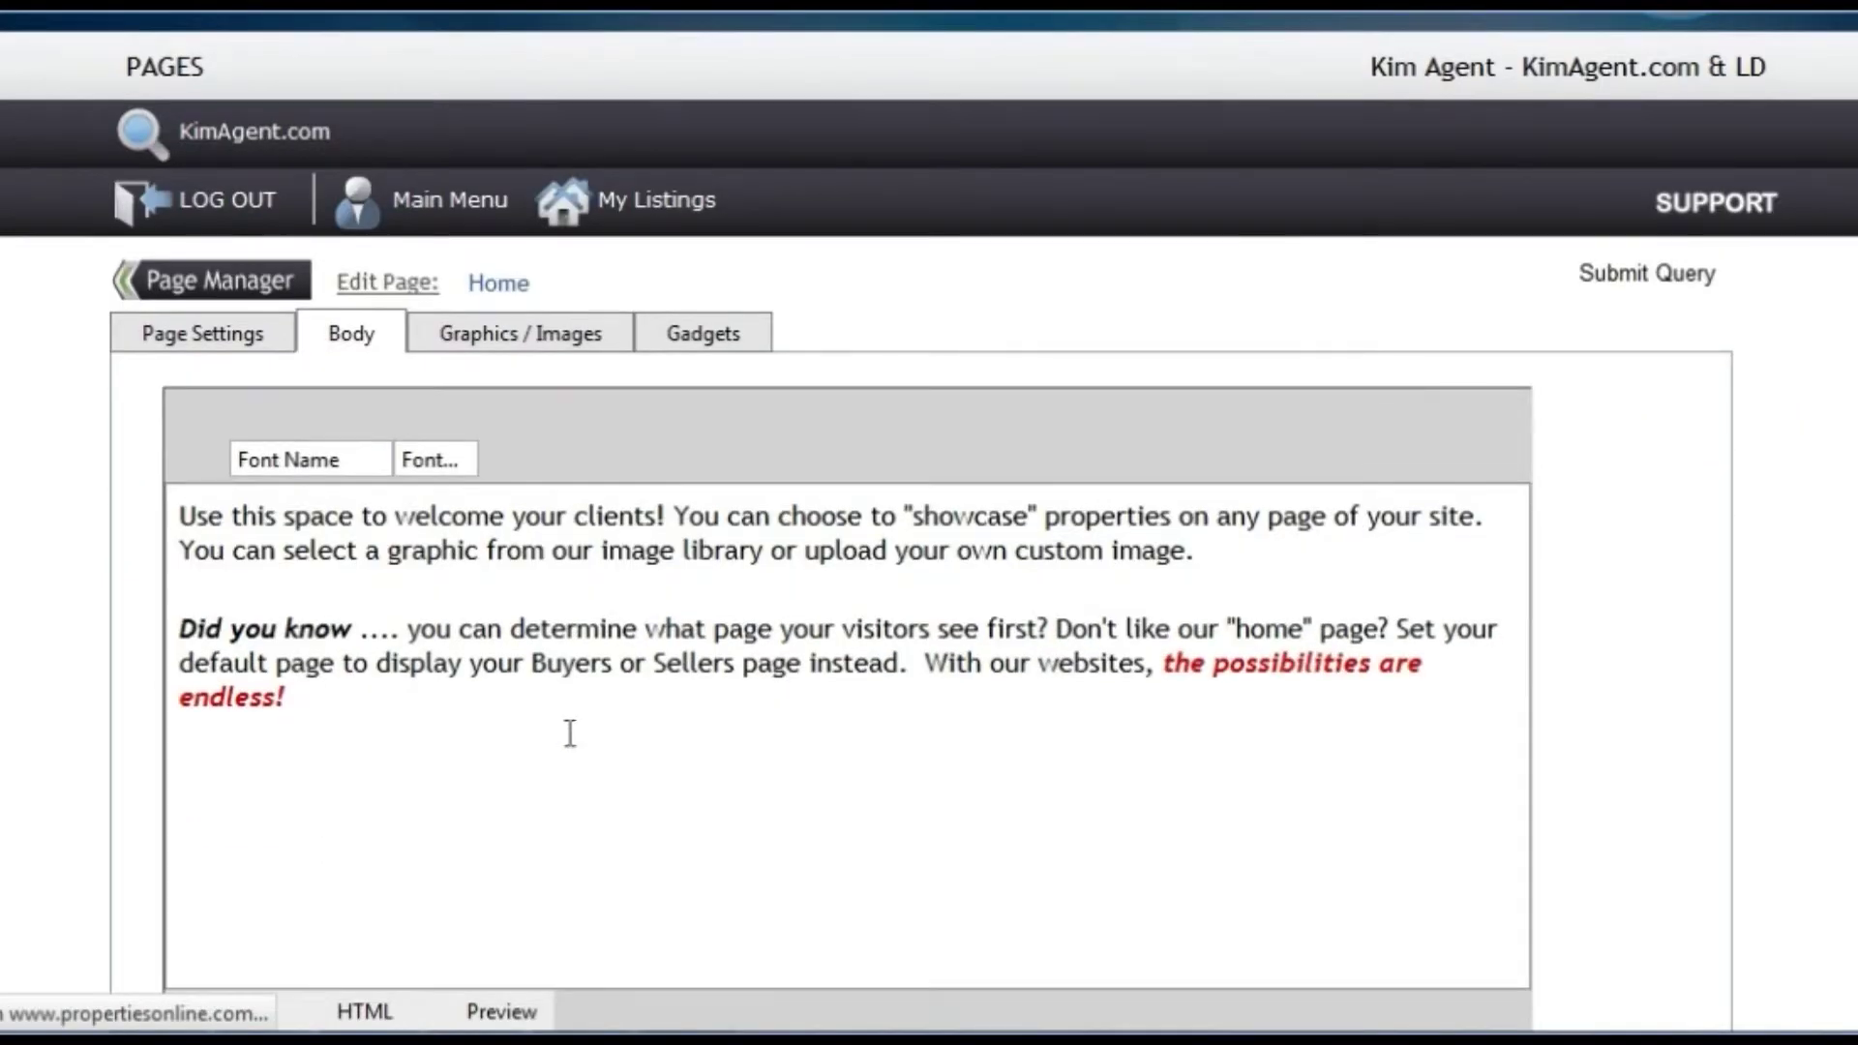
pyautogui.click(490, 351)
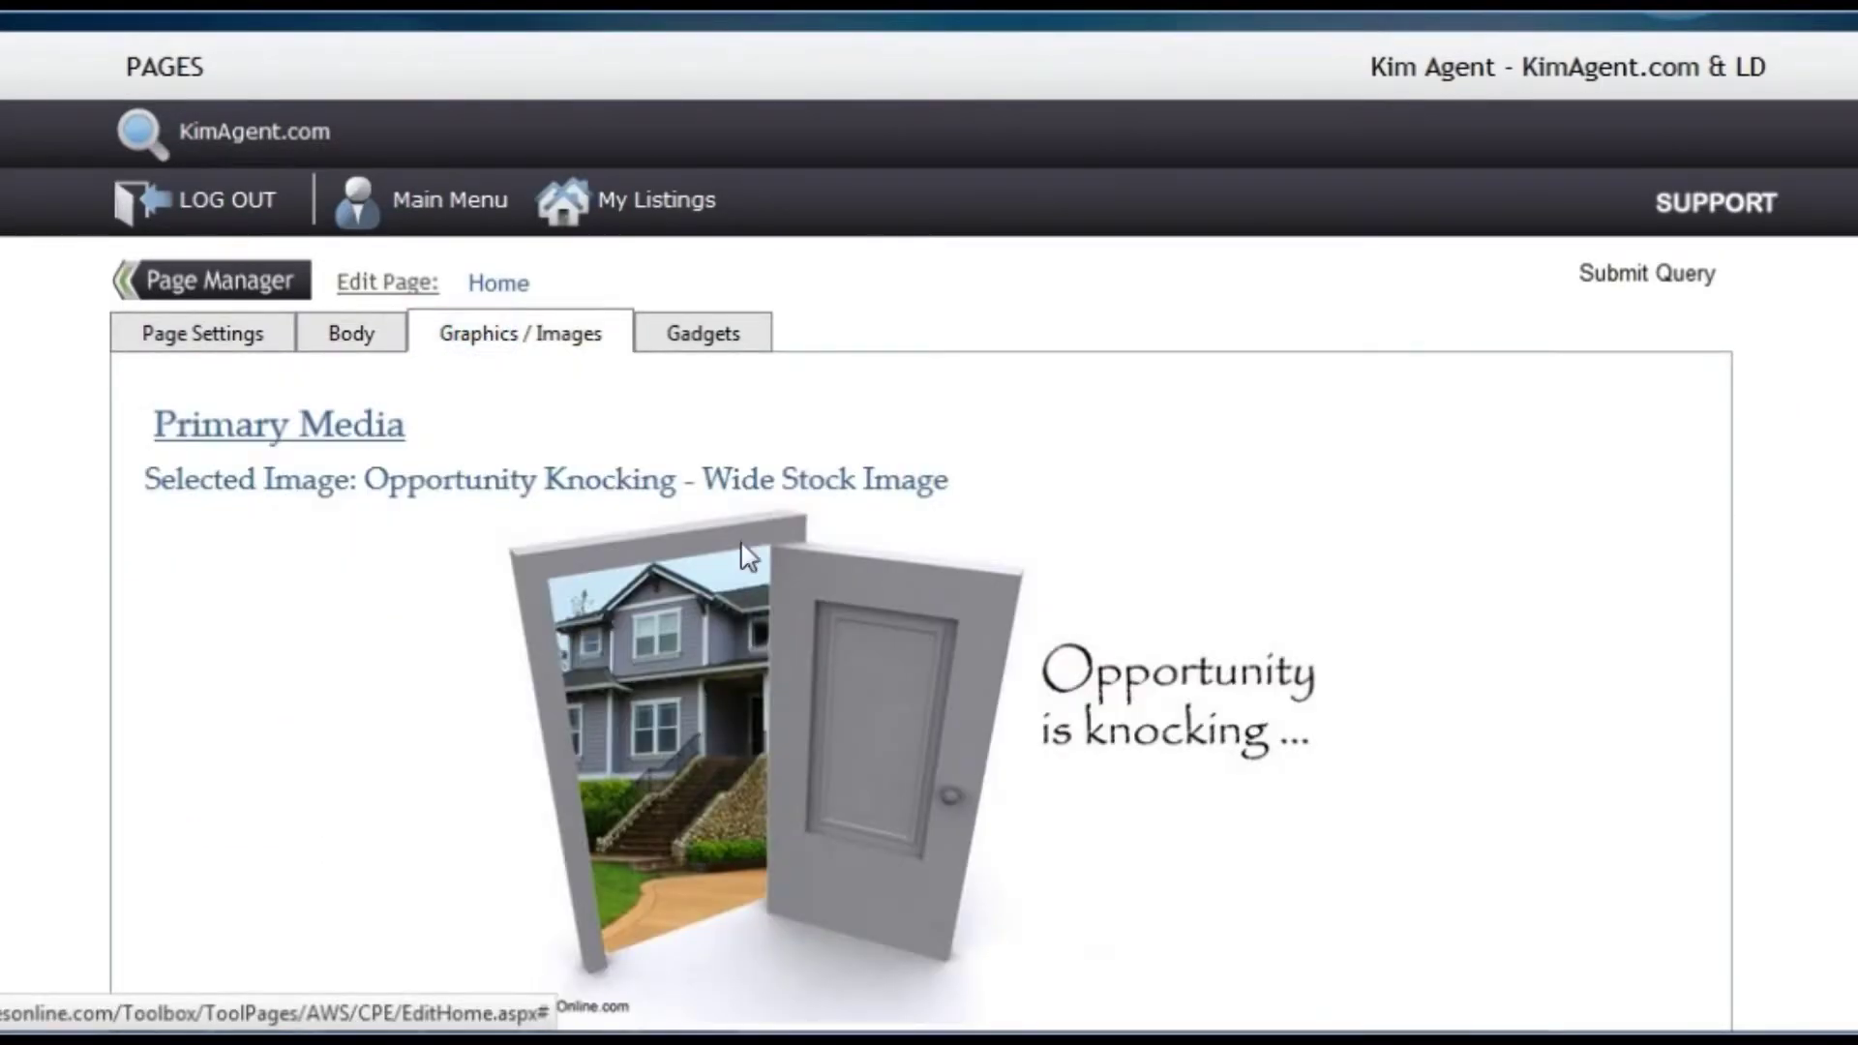
pyautogui.scroll(-8, 747, 552)
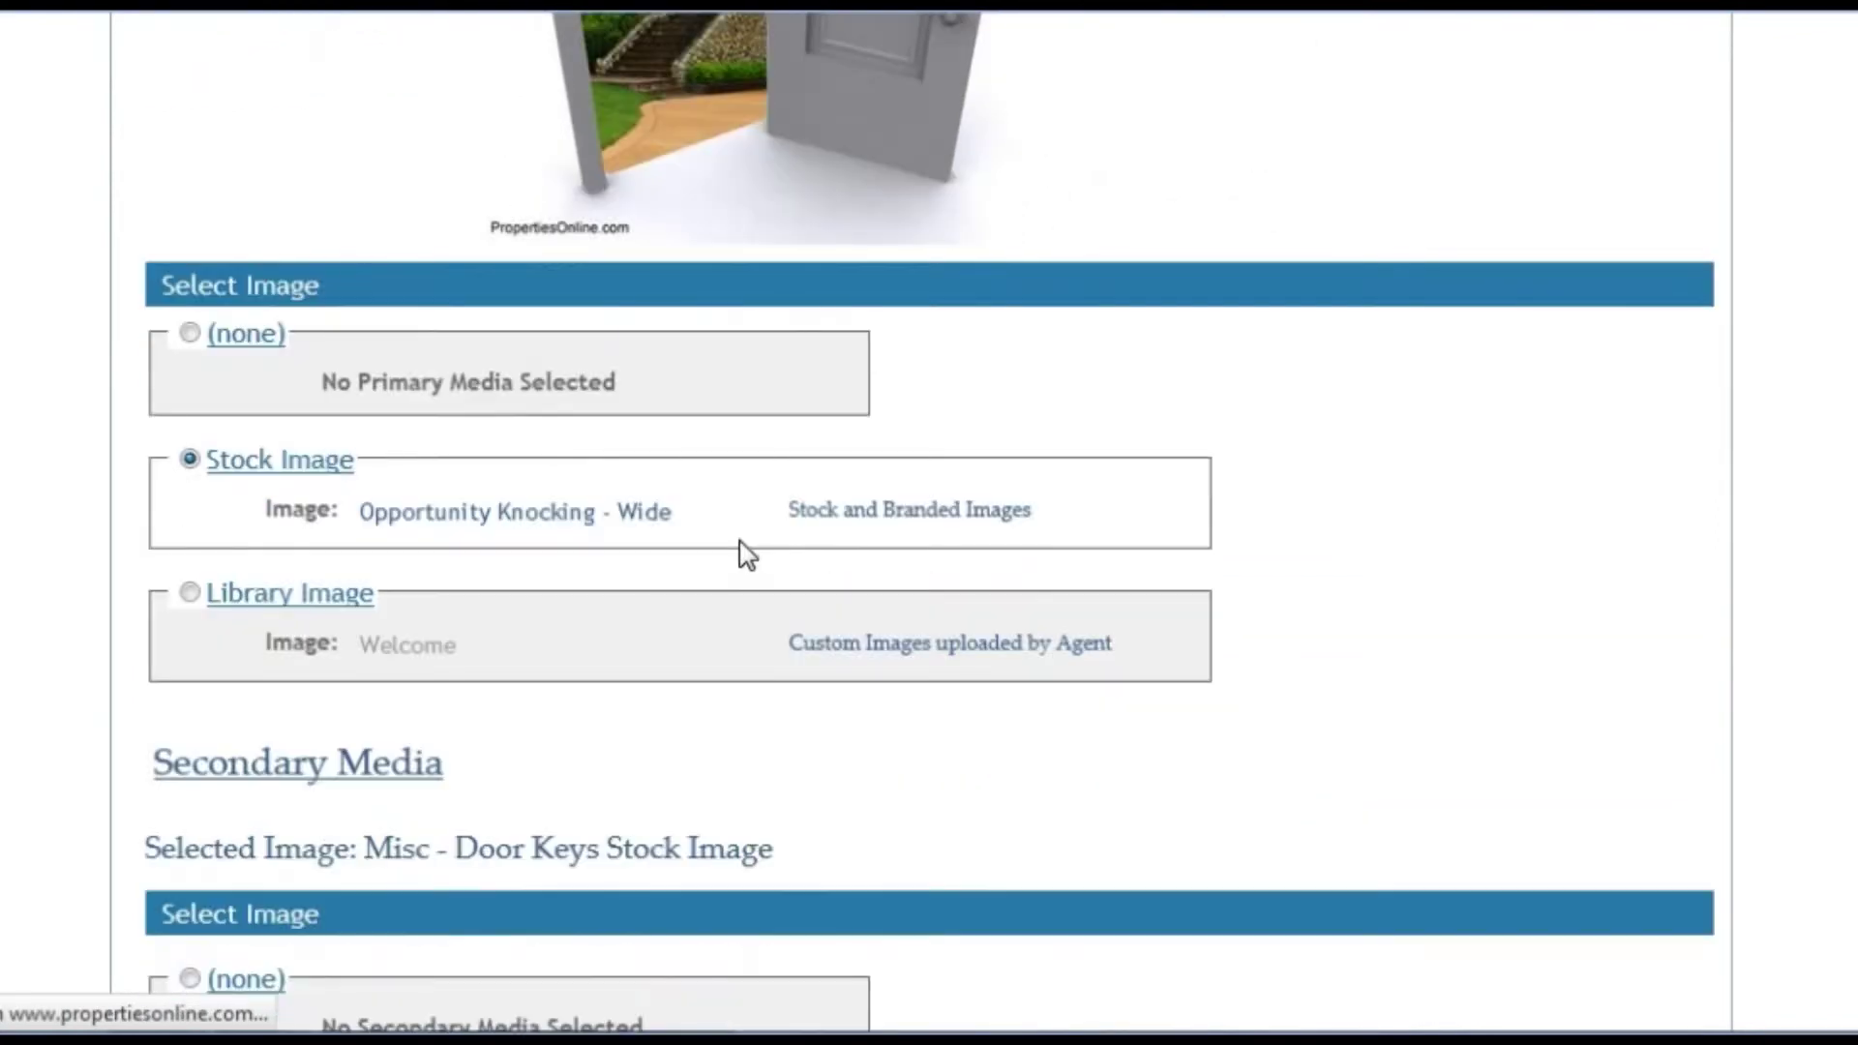
pyautogui.scroll(-6, 747, 554)
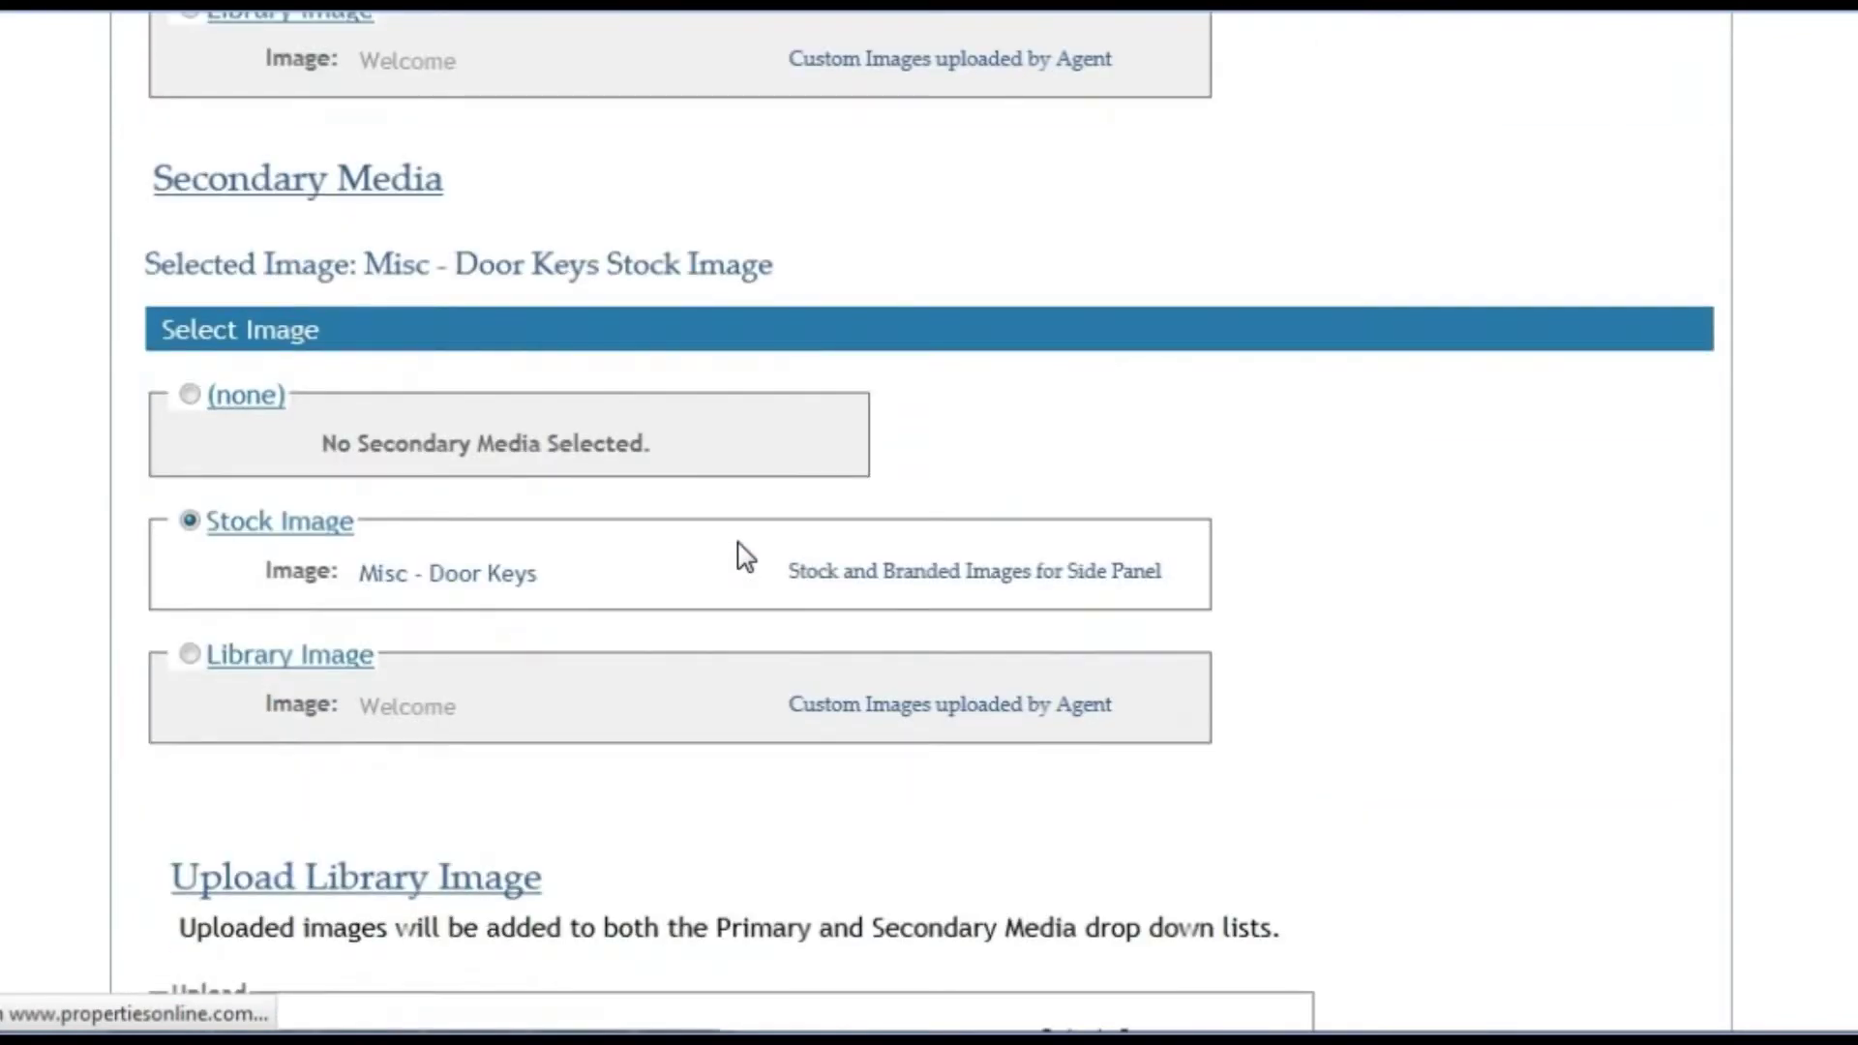
pyautogui.scroll(-4, 745, 558)
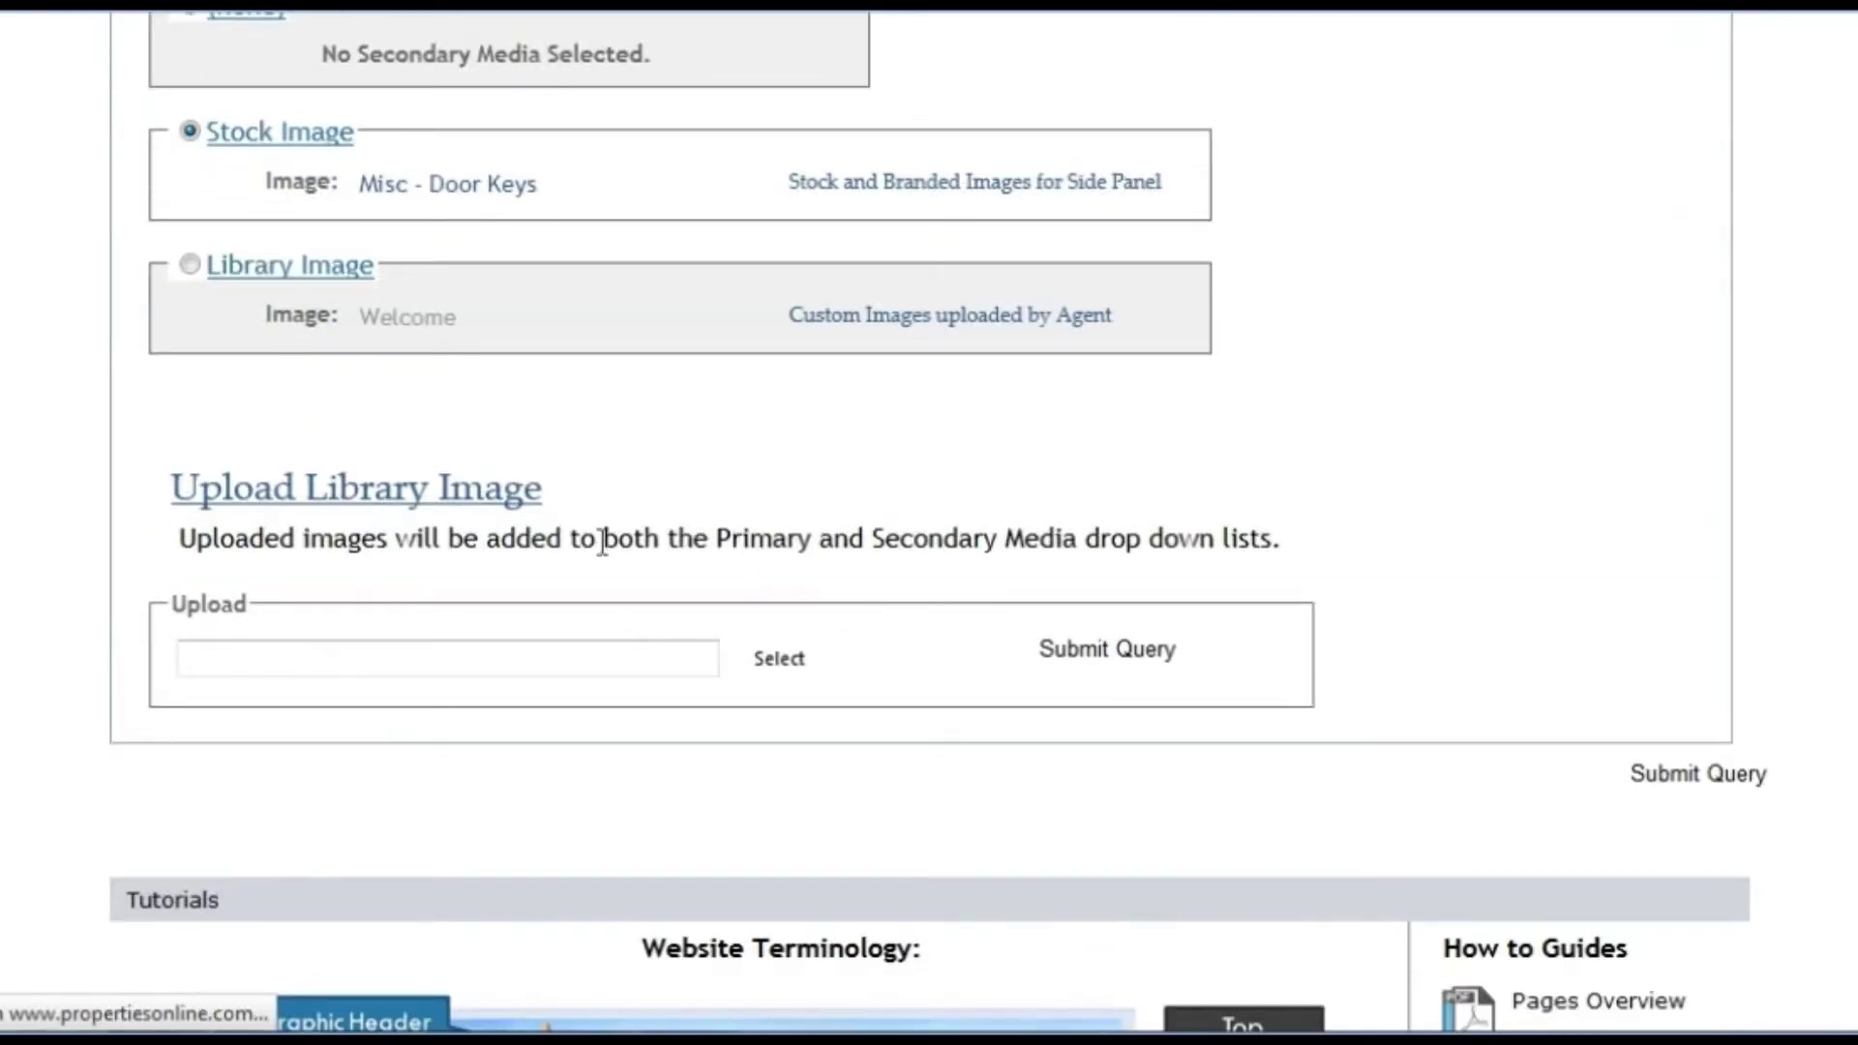
pyautogui.scroll(-2, 602, 539)
pyautogui.scroll(18, 602, 544)
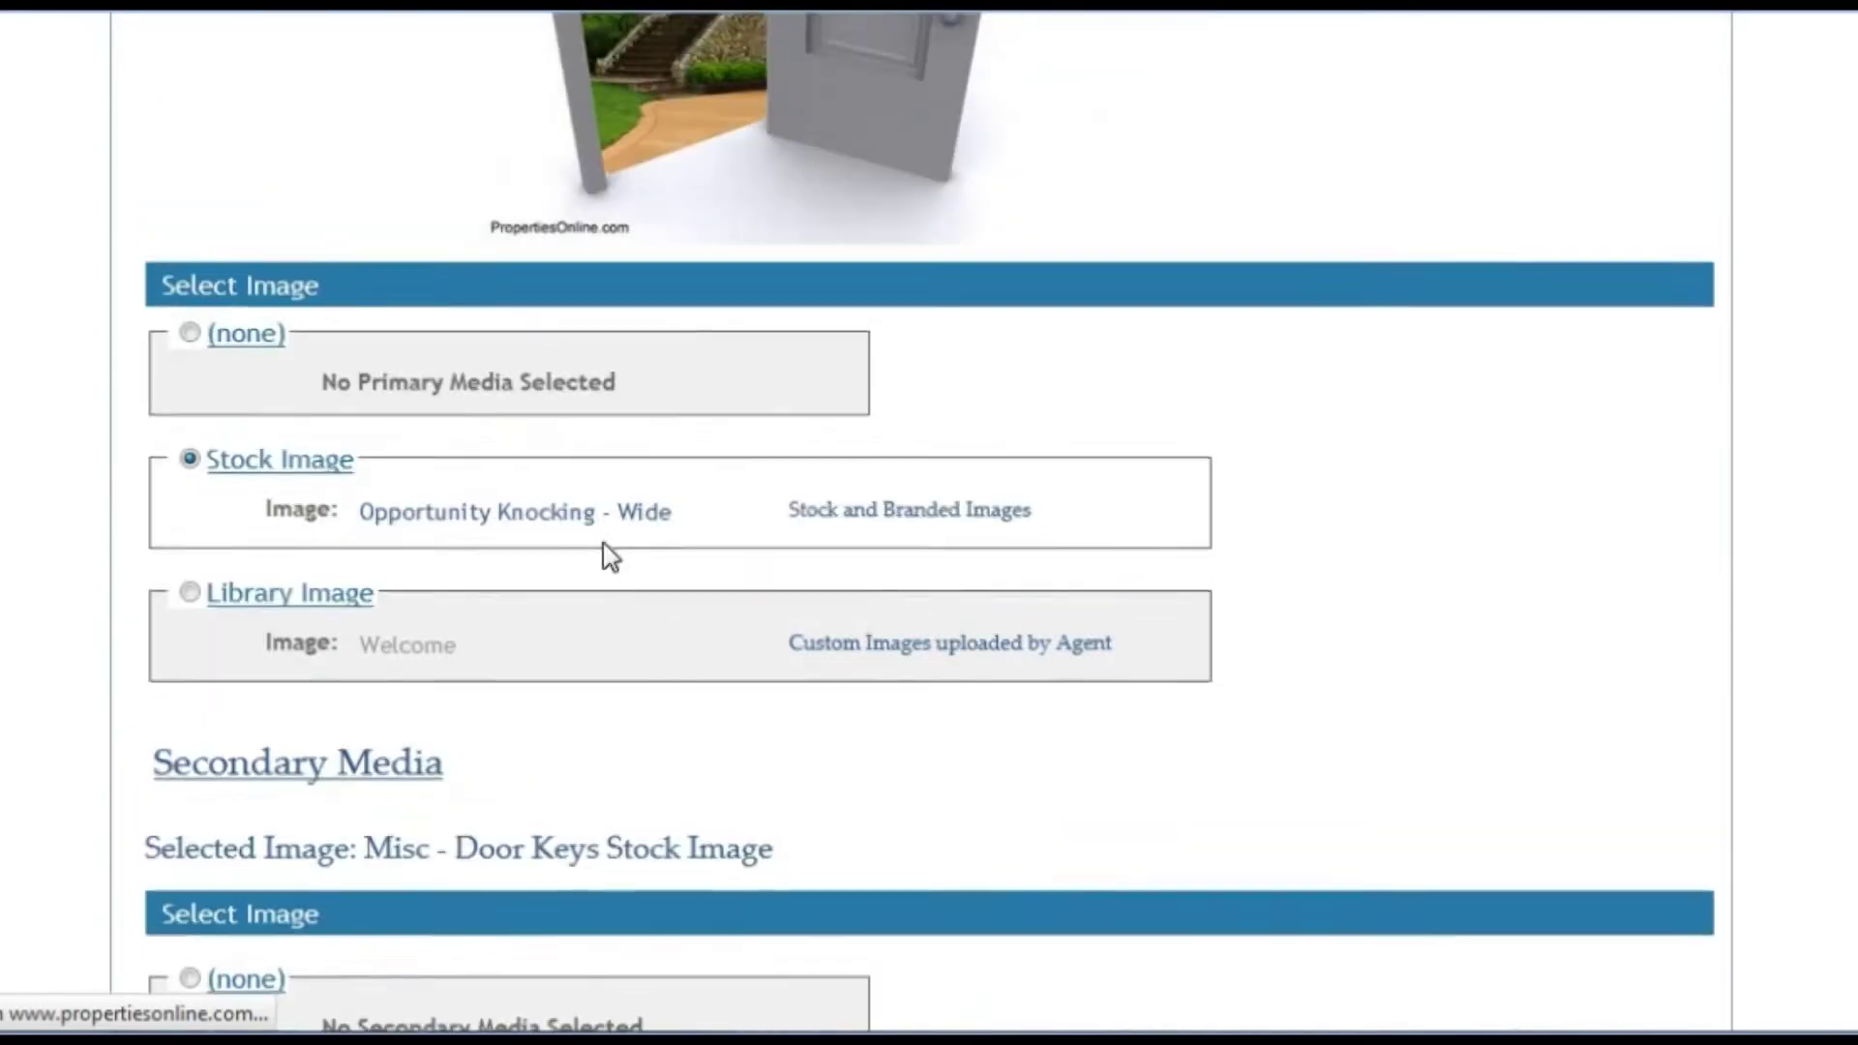
pyautogui.scroll(4, 602, 539)
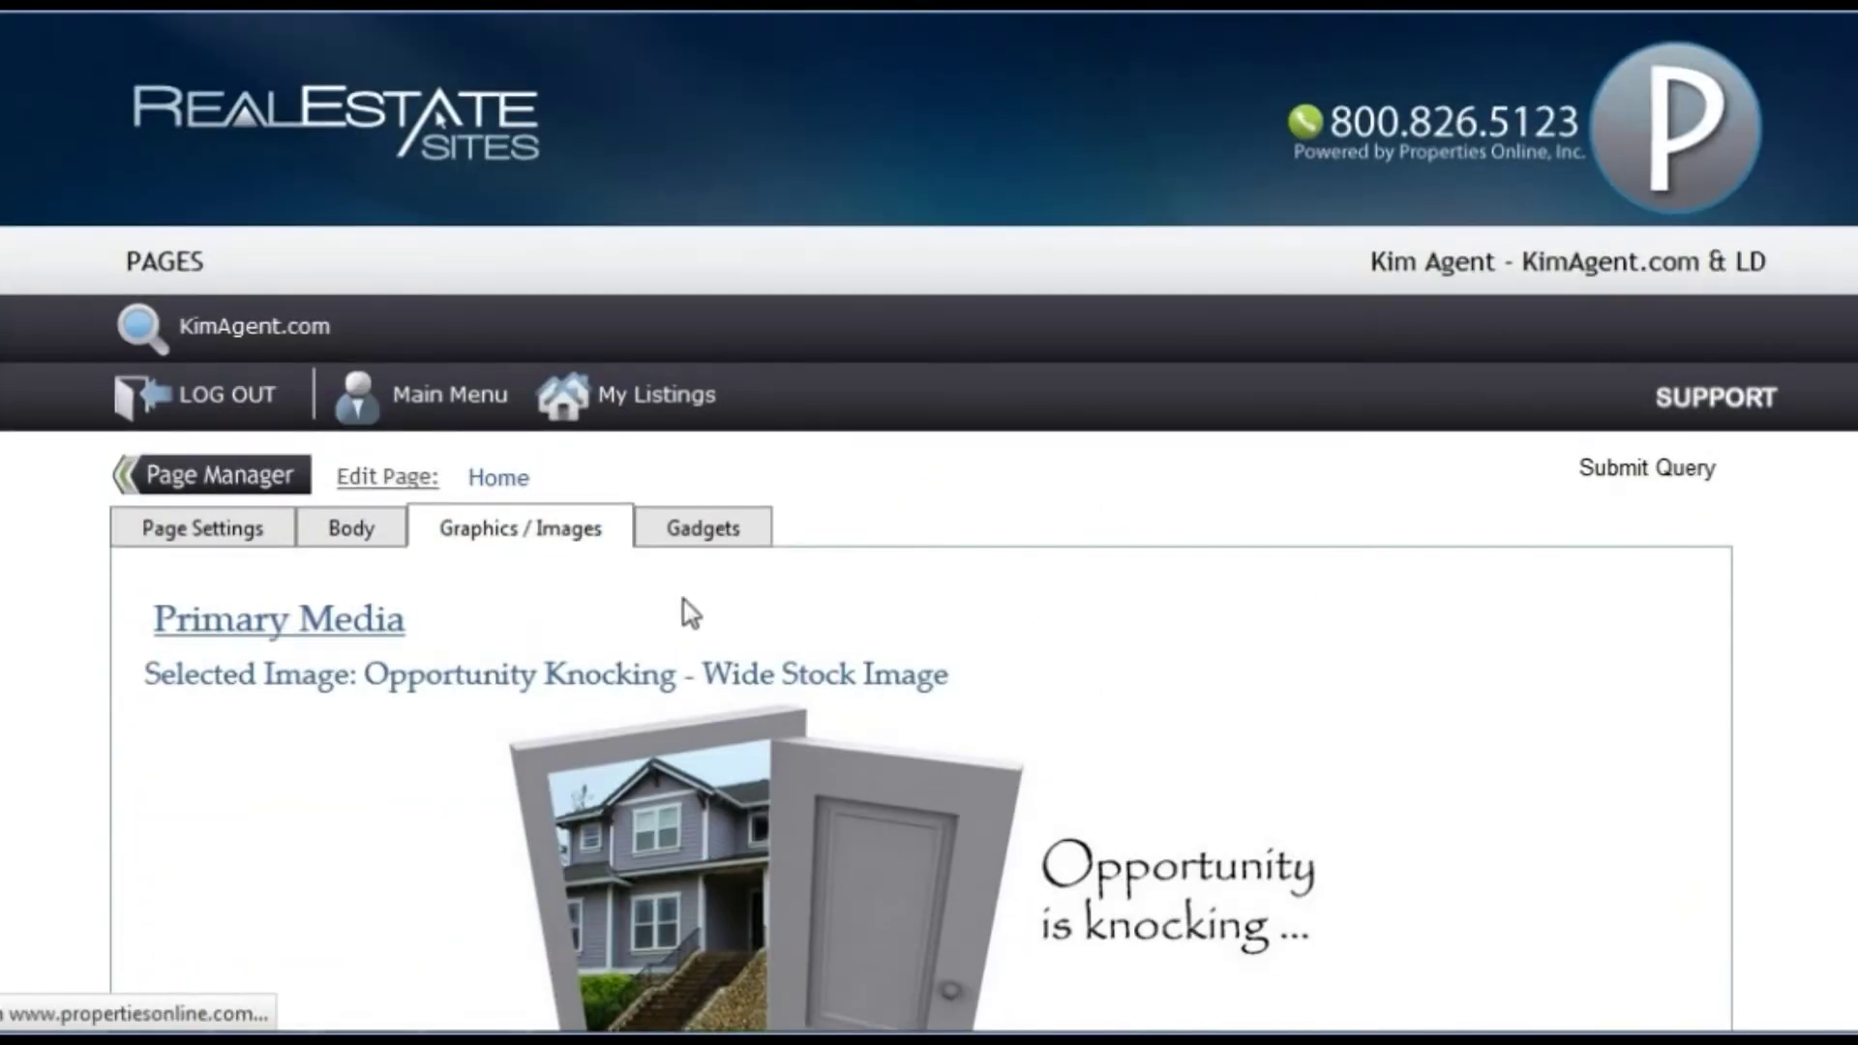
# Step: Review Home's Listing Rotator and Buyers Banner gadgets, then return through Page Manager to Main Menu
pyautogui.click(705, 542)
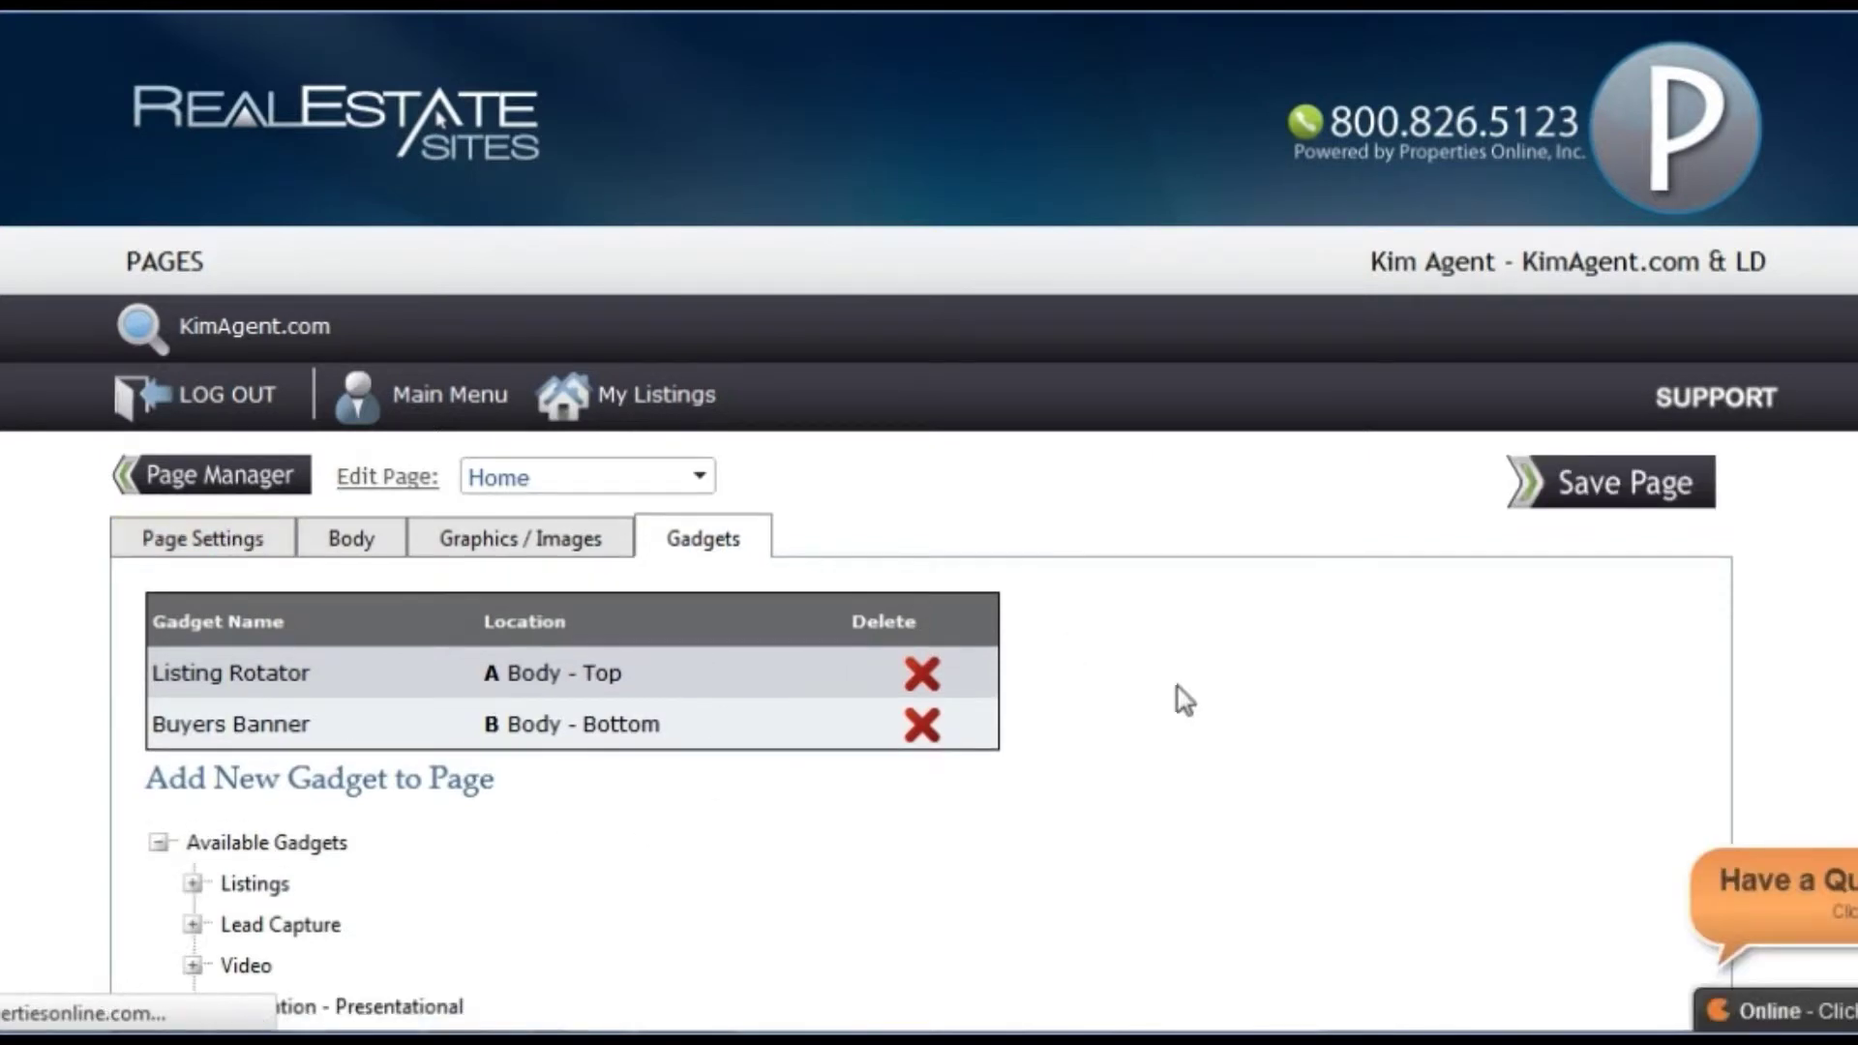
pyautogui.scroll(-4, 1223, 717)
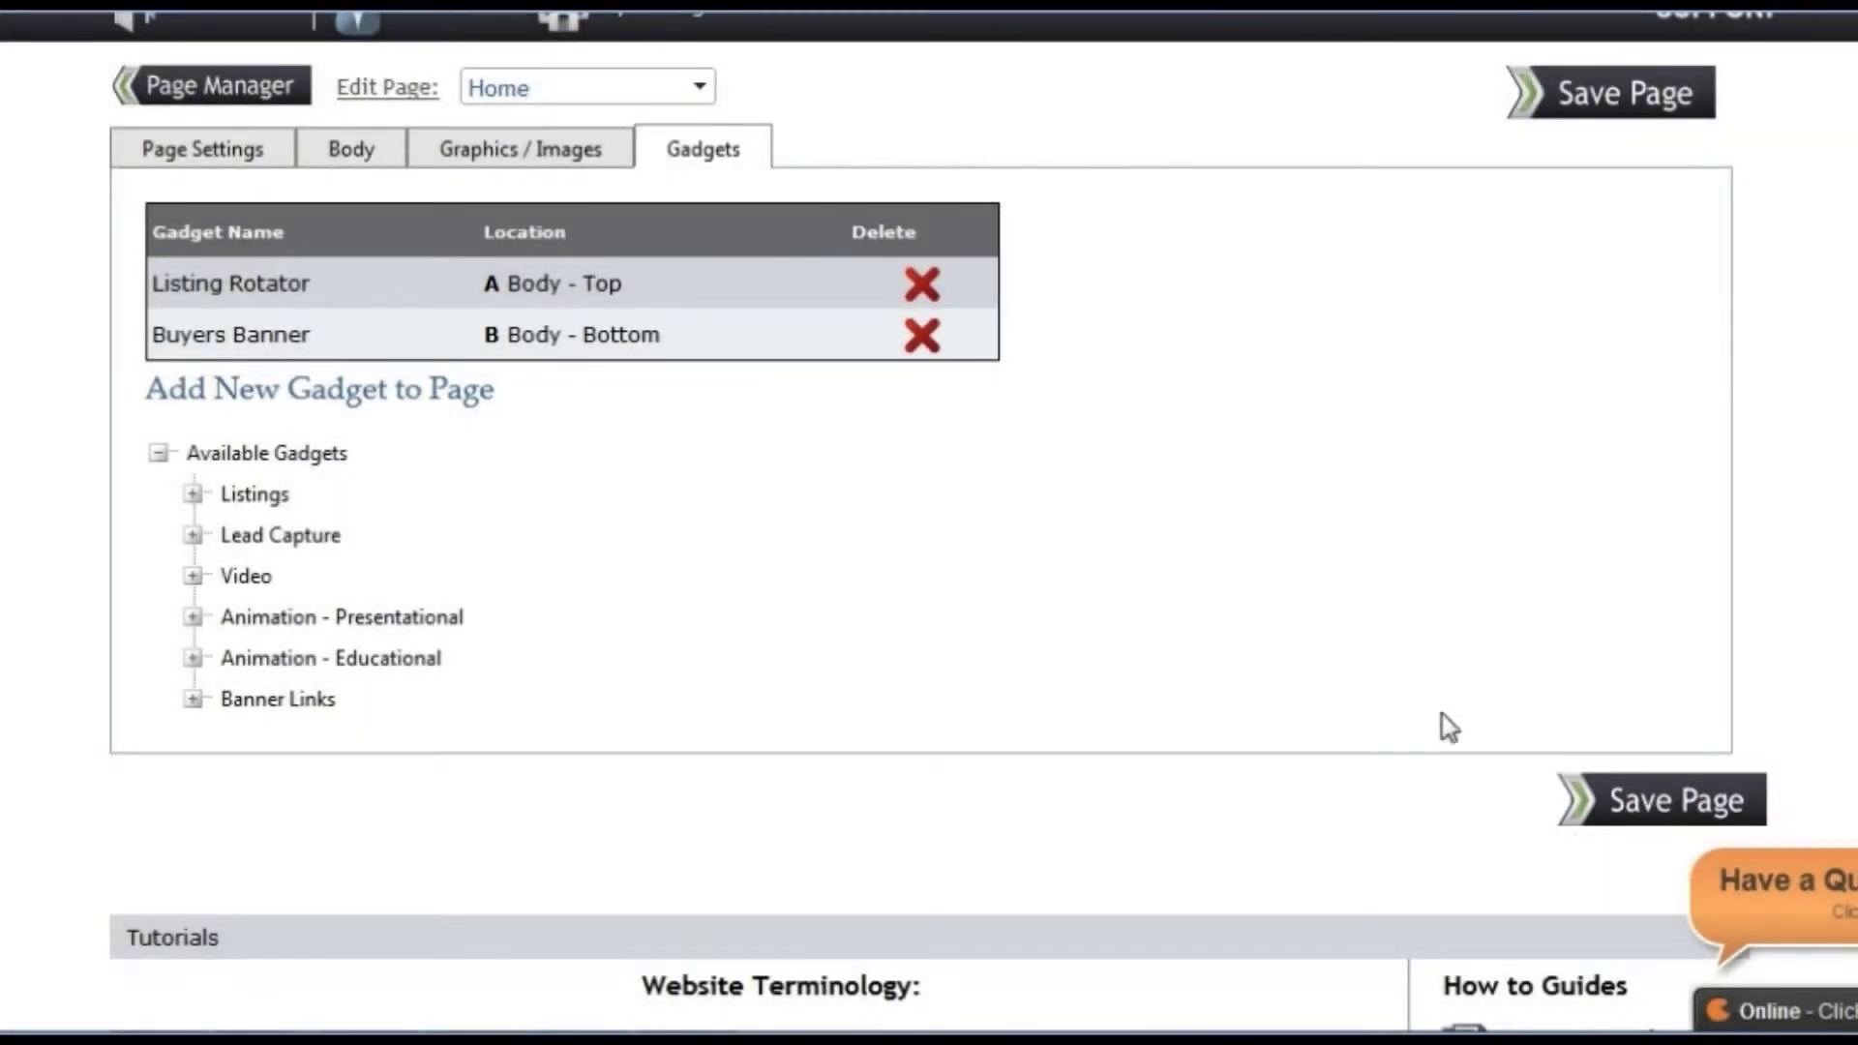
pyautogui.scroll(2, 1091, 547)
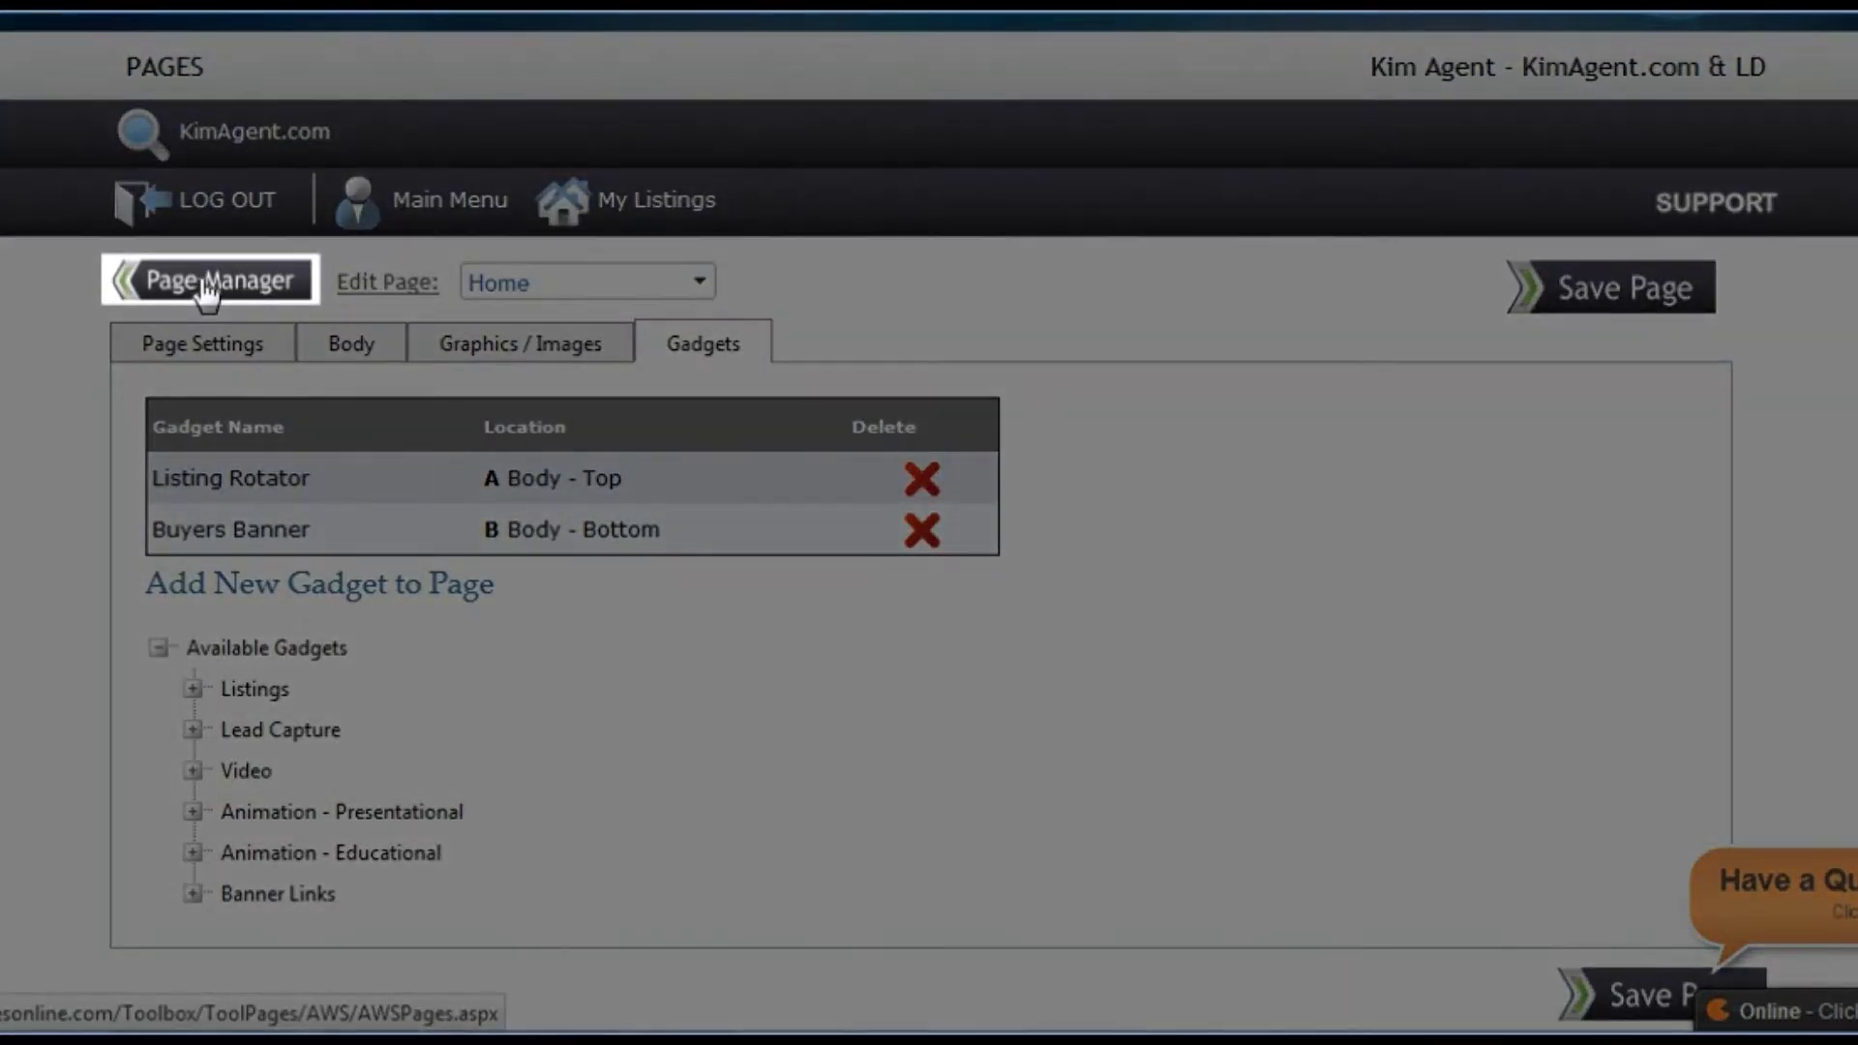
pyautogui.click(207, 283)
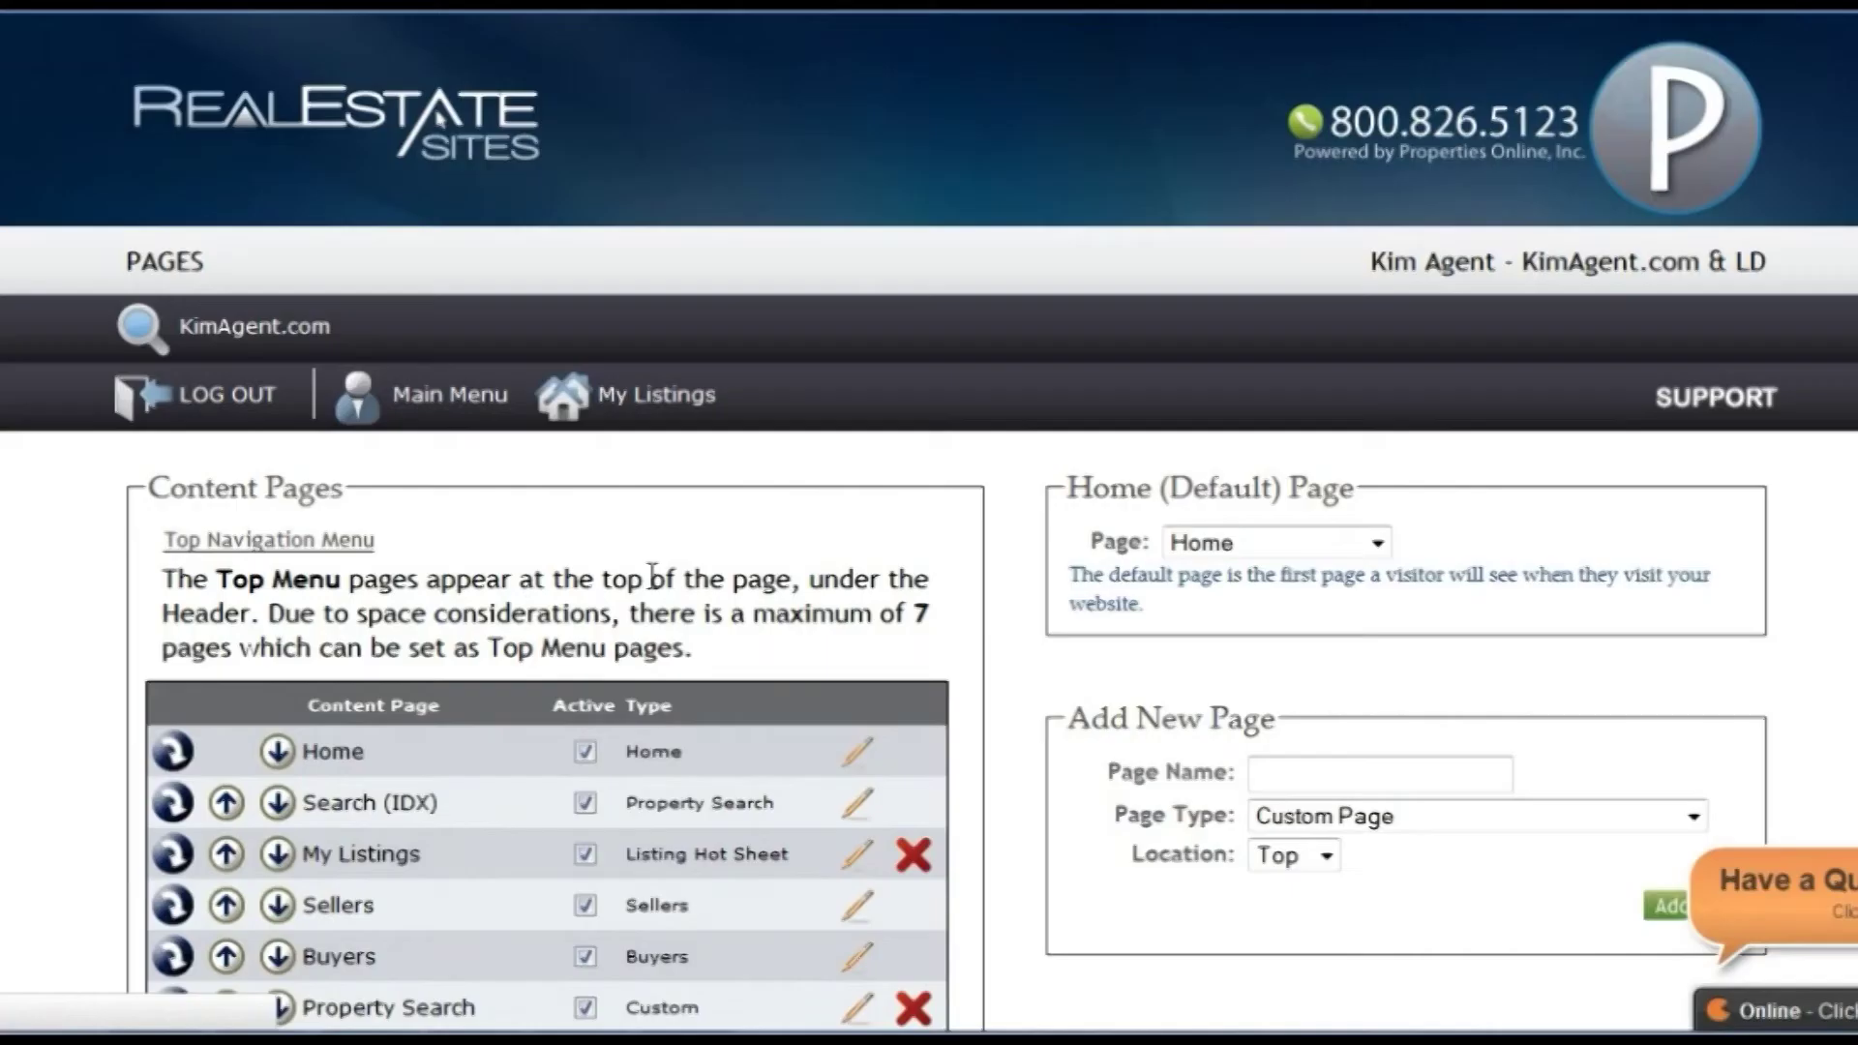
pyautogui.click(462, 407)
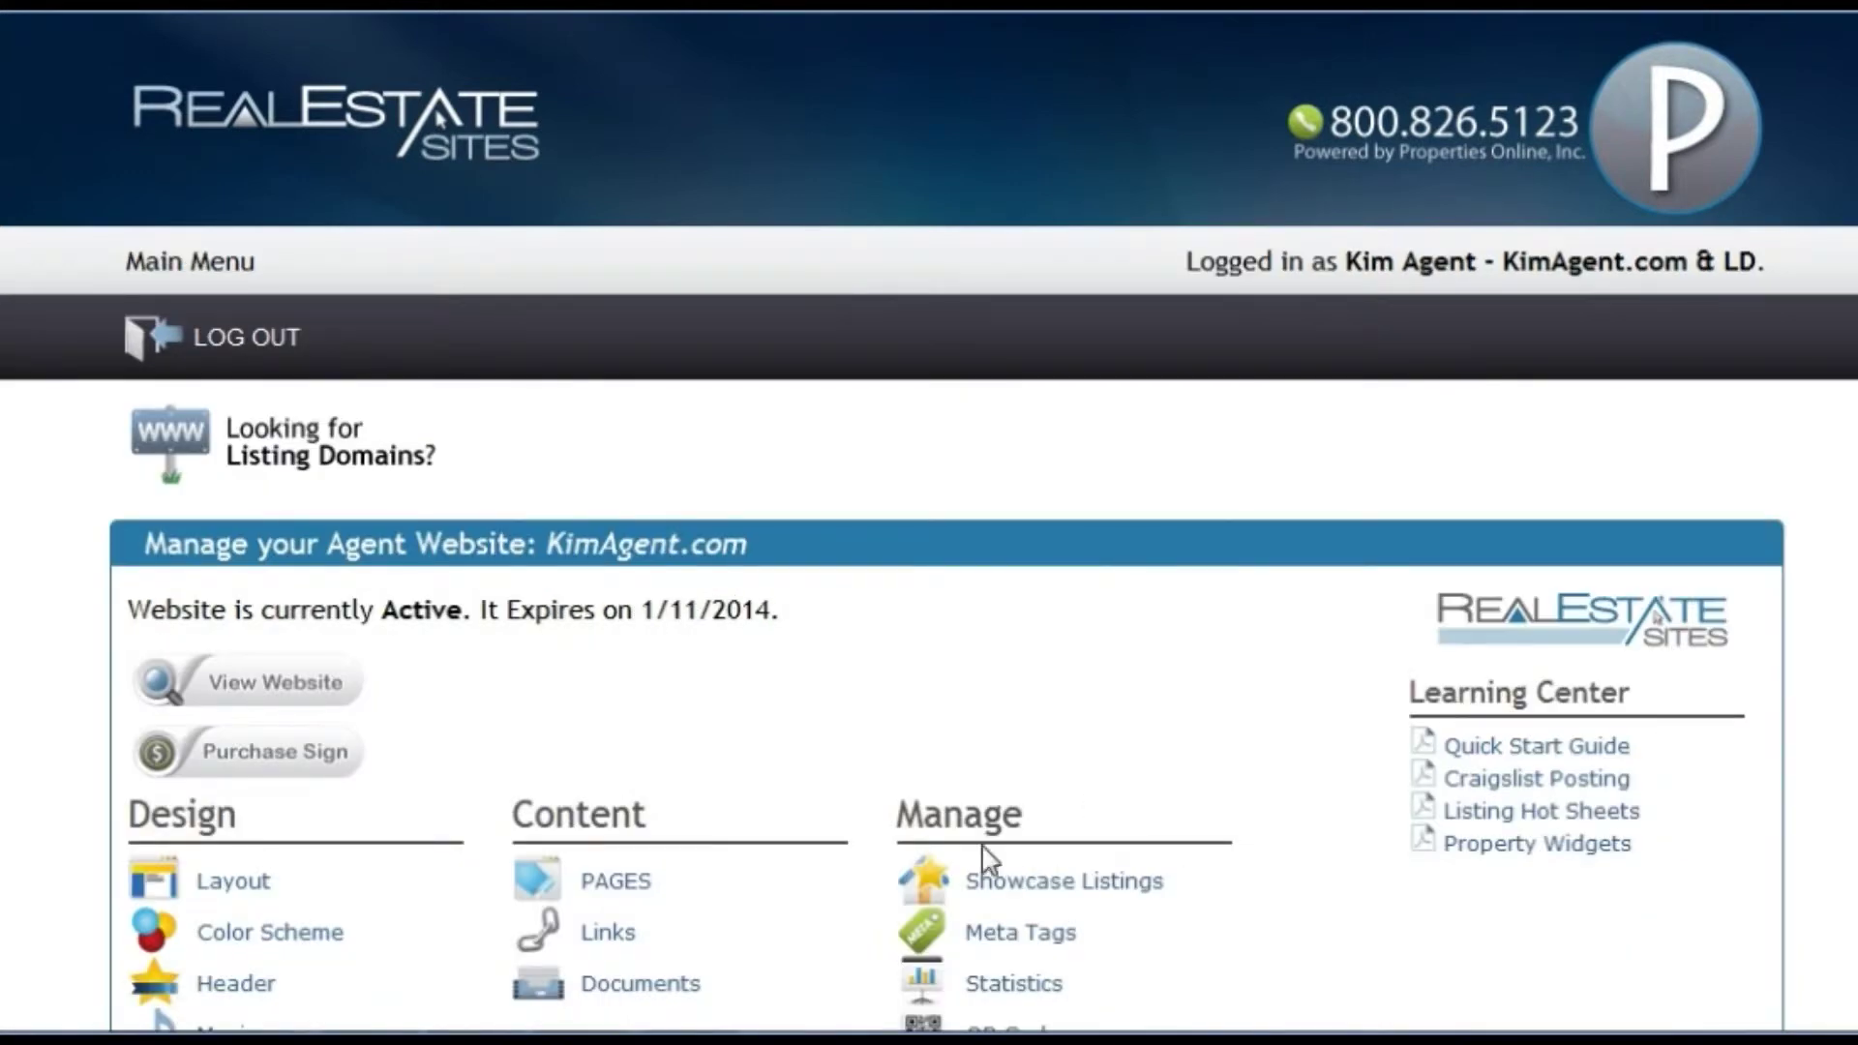
pyautogui.scroll(-2, 803, 726)
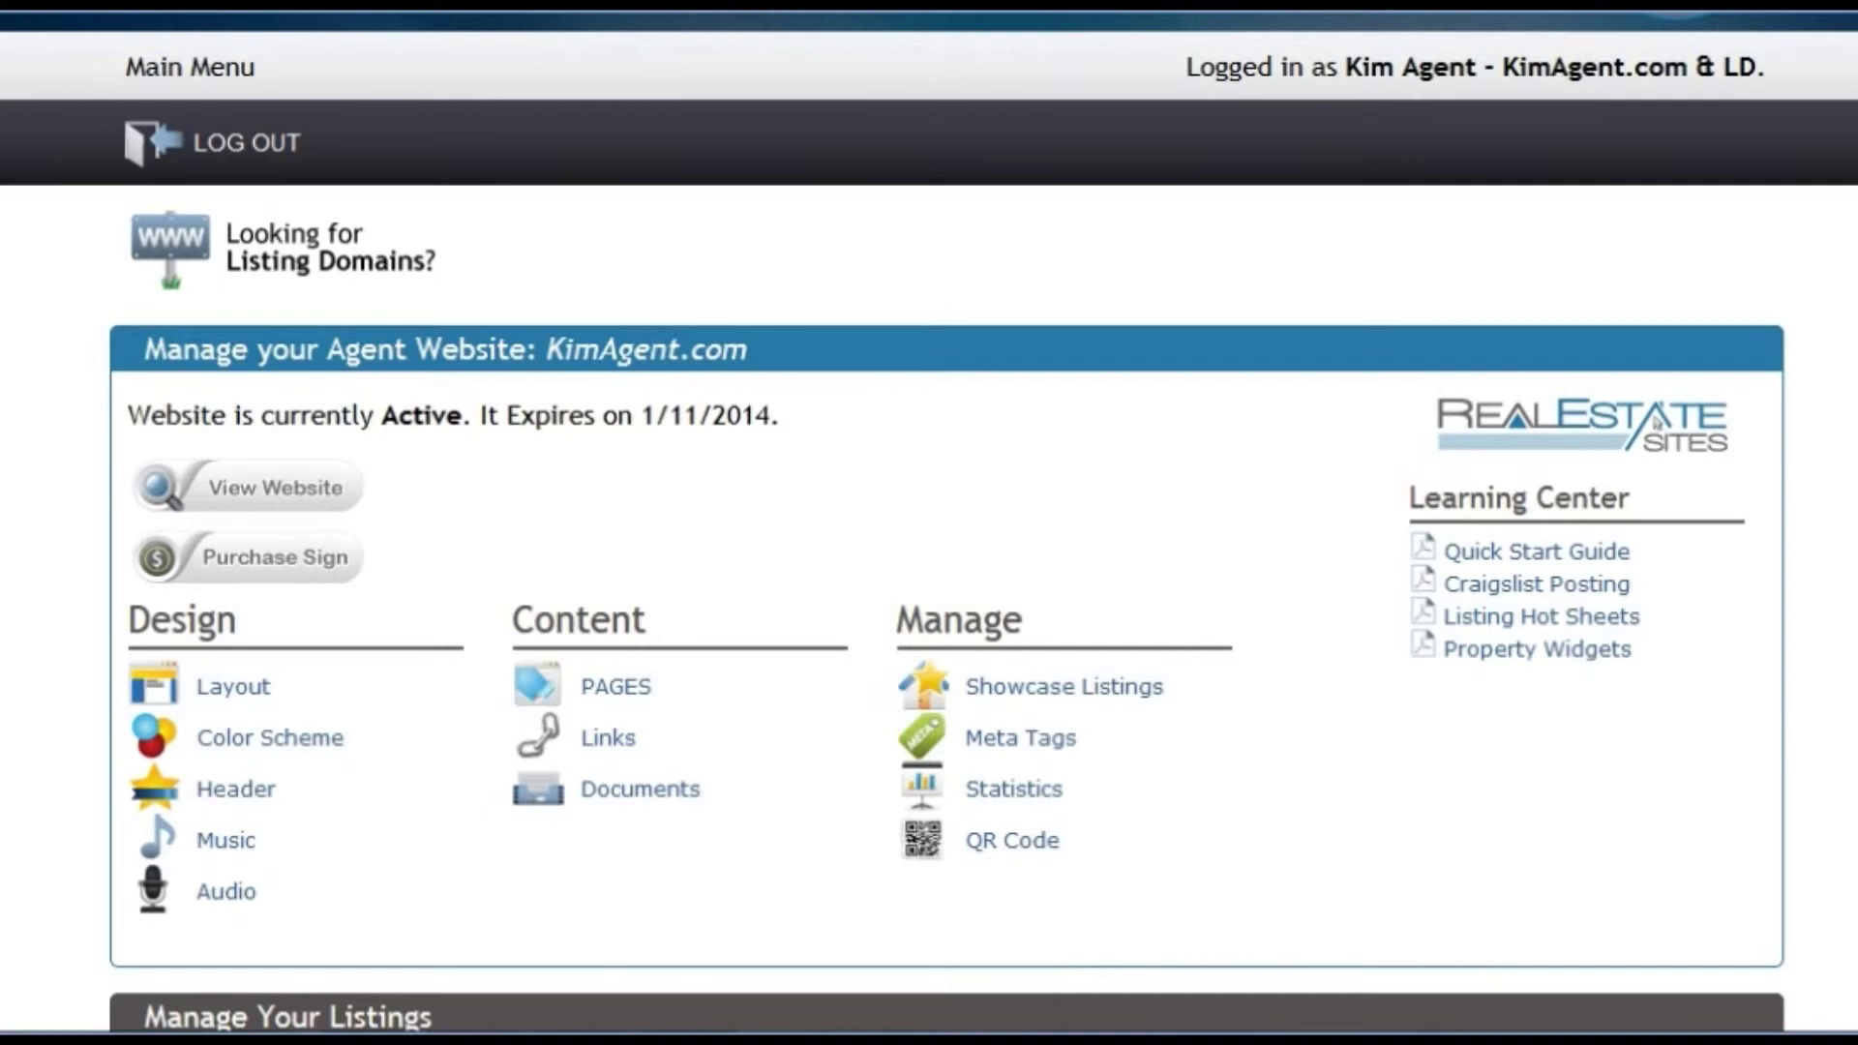
pyautogui.scroll(-8, 929, 523)
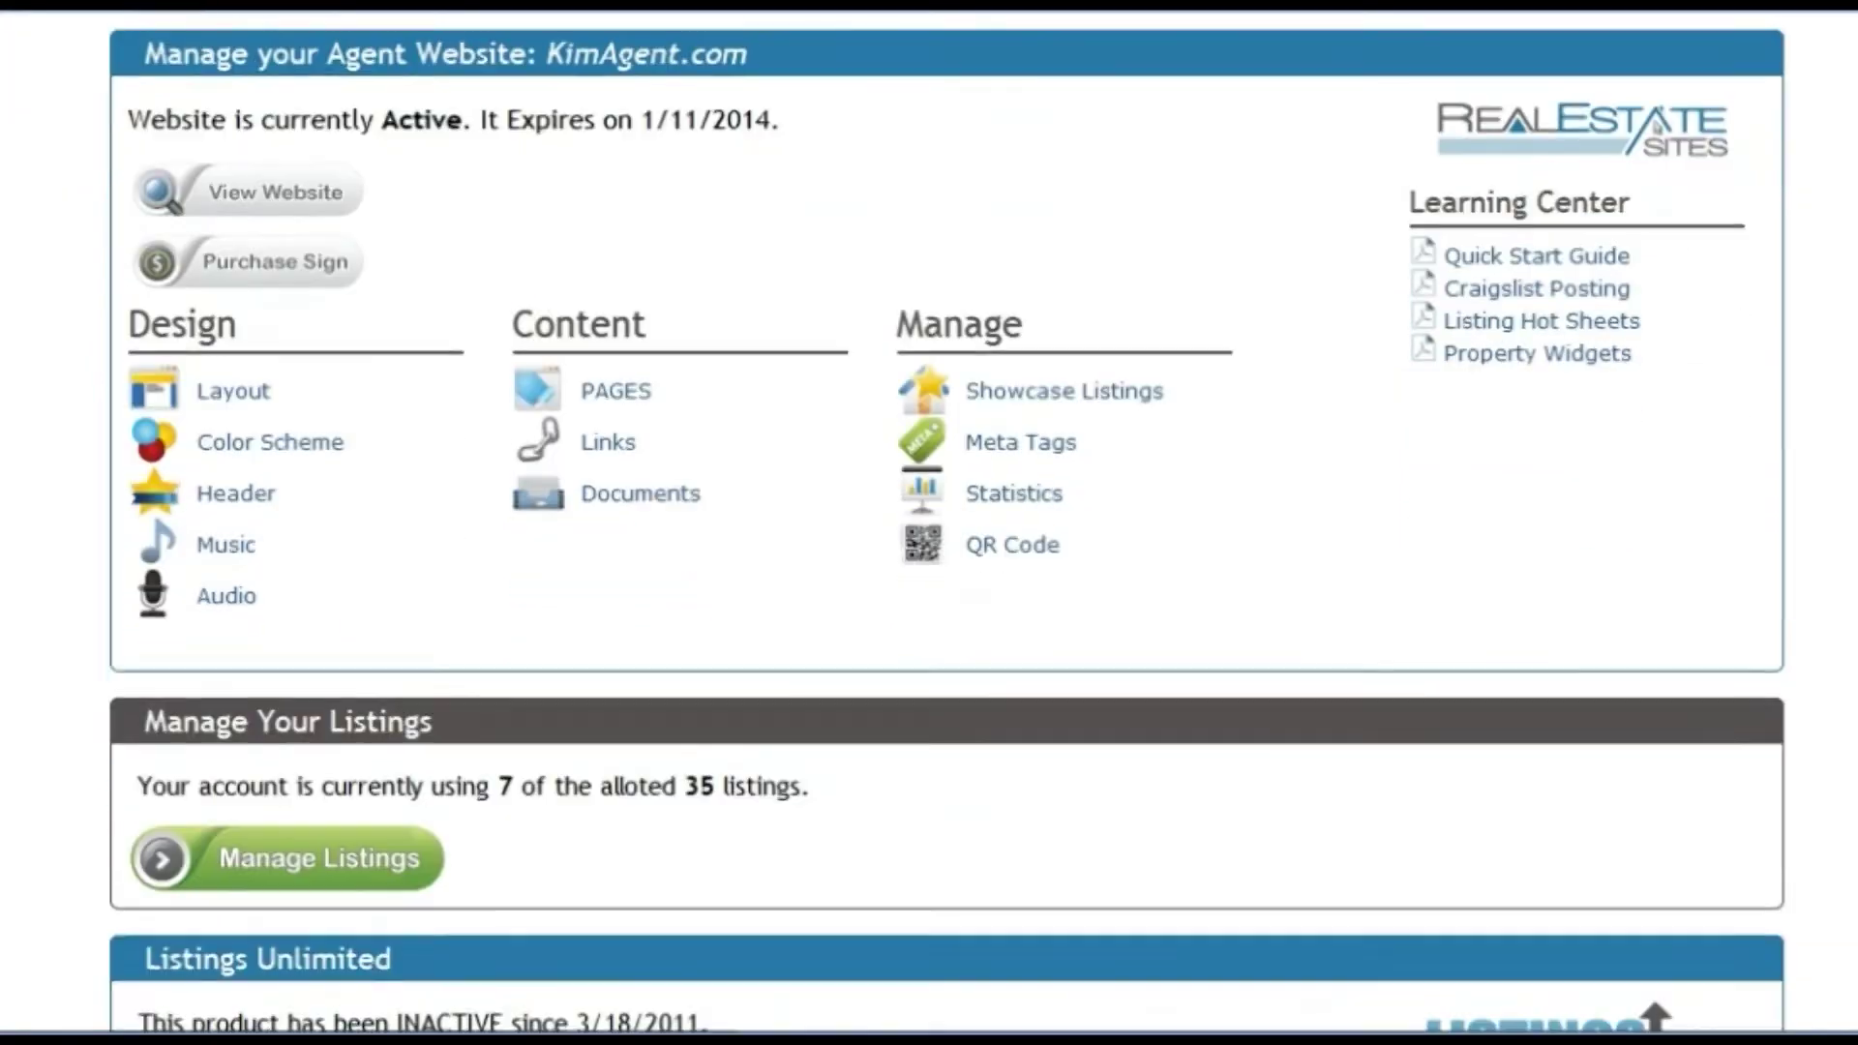
pyautogui.scroll(-5, 930, 523)
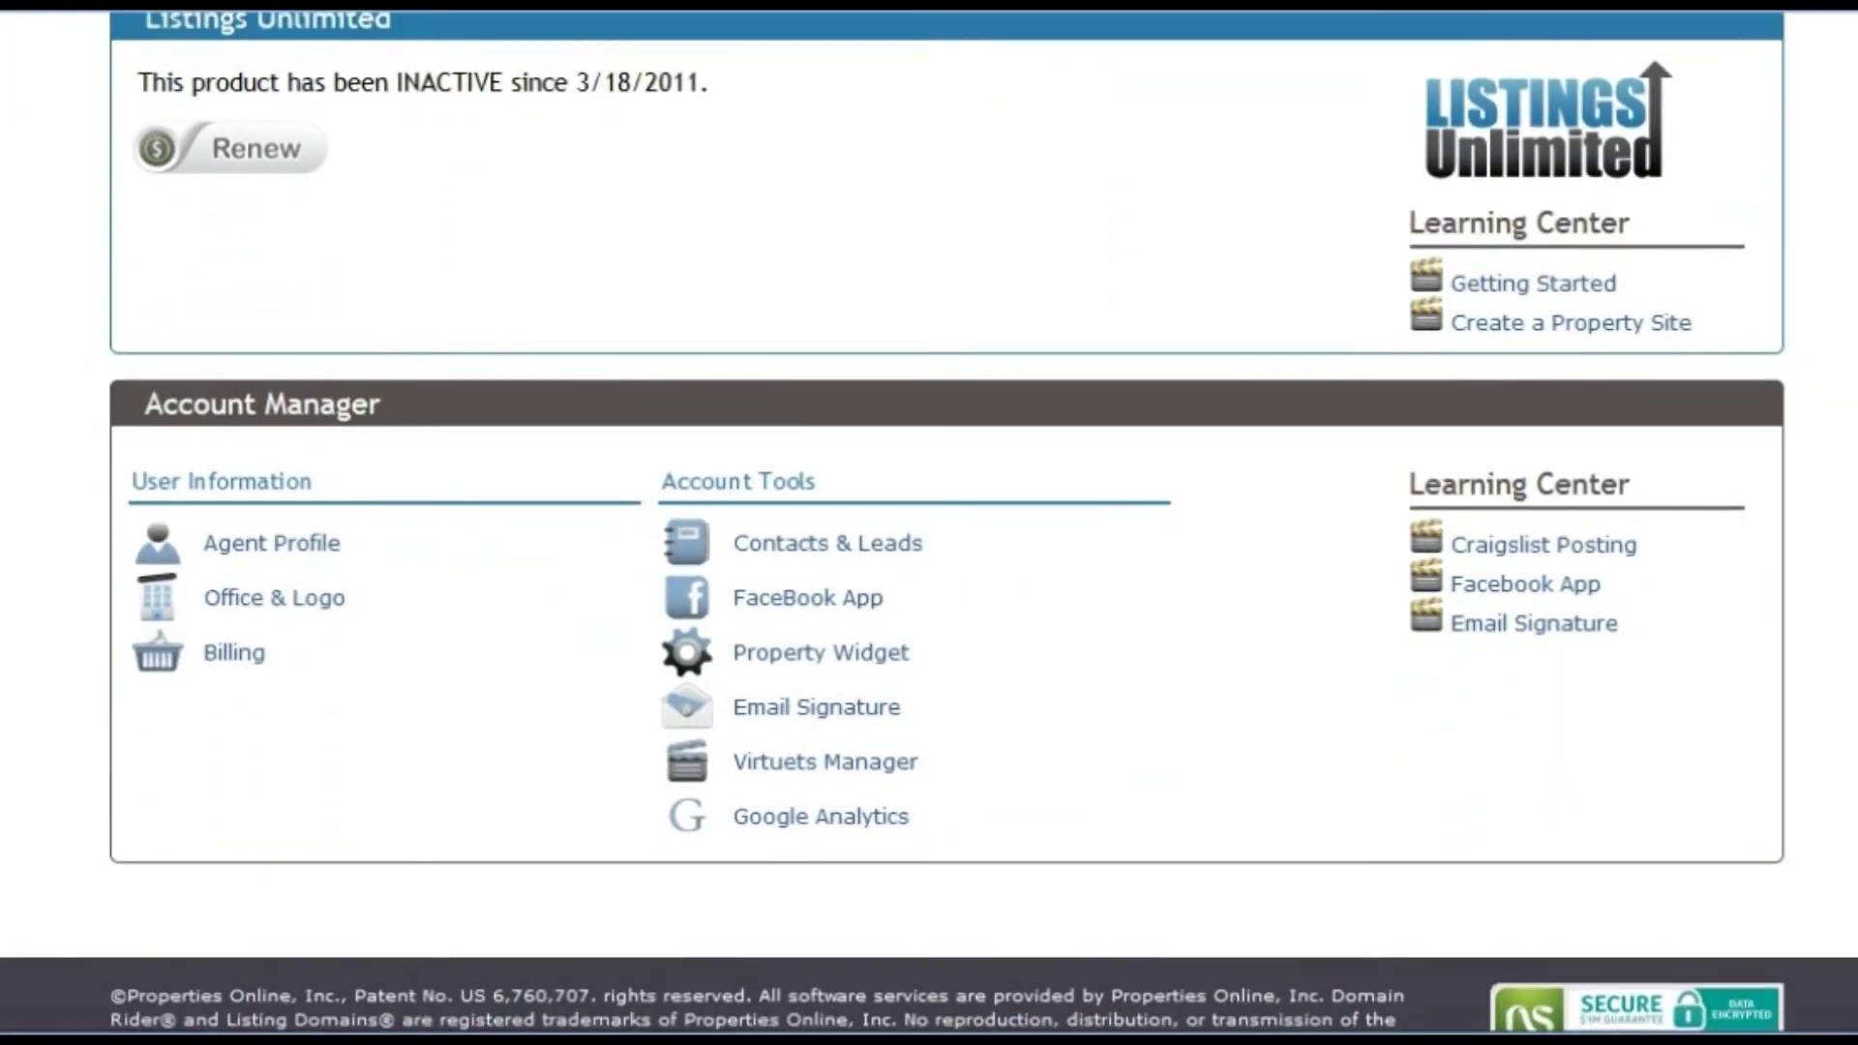